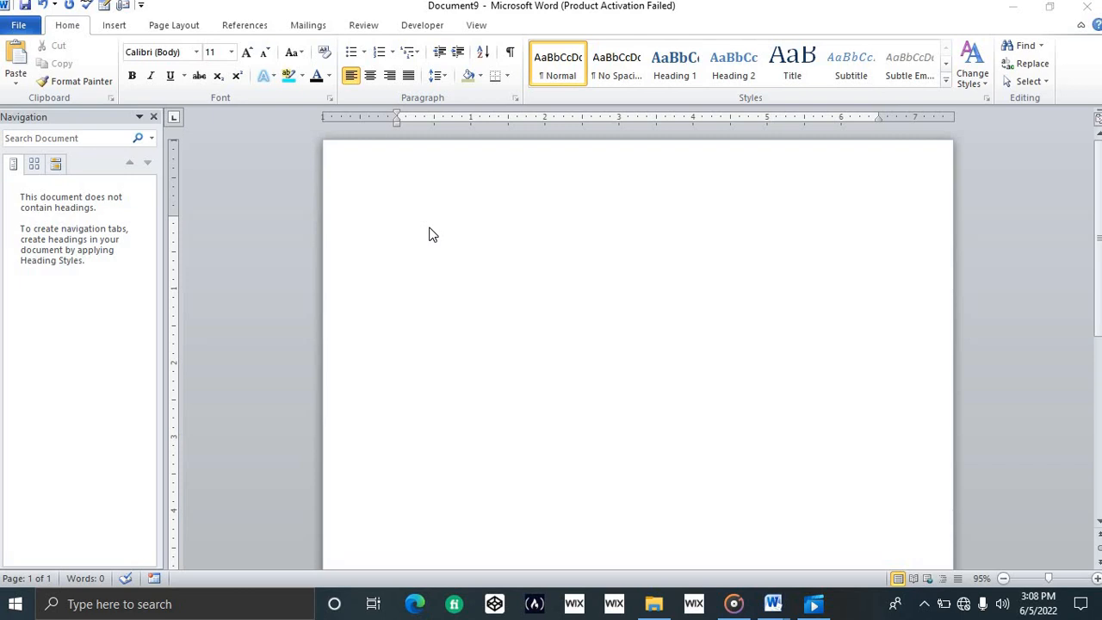
- Generate two paragraphs of sample text in the blank document with the =rand(2) formula
click(384, 207)
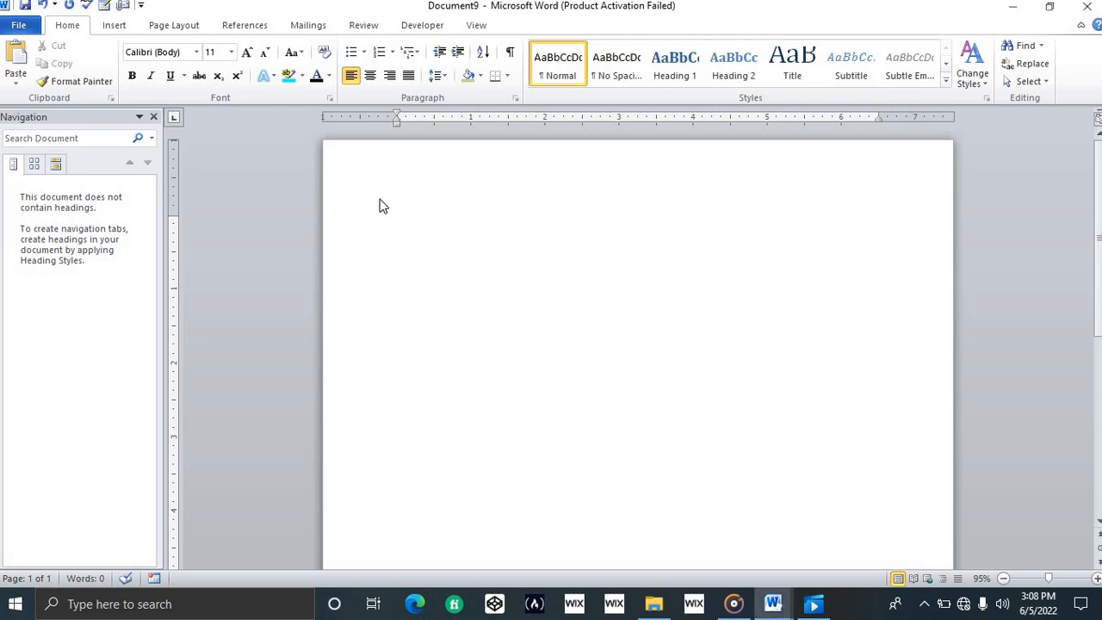
text(=rand(2))
key(Return)
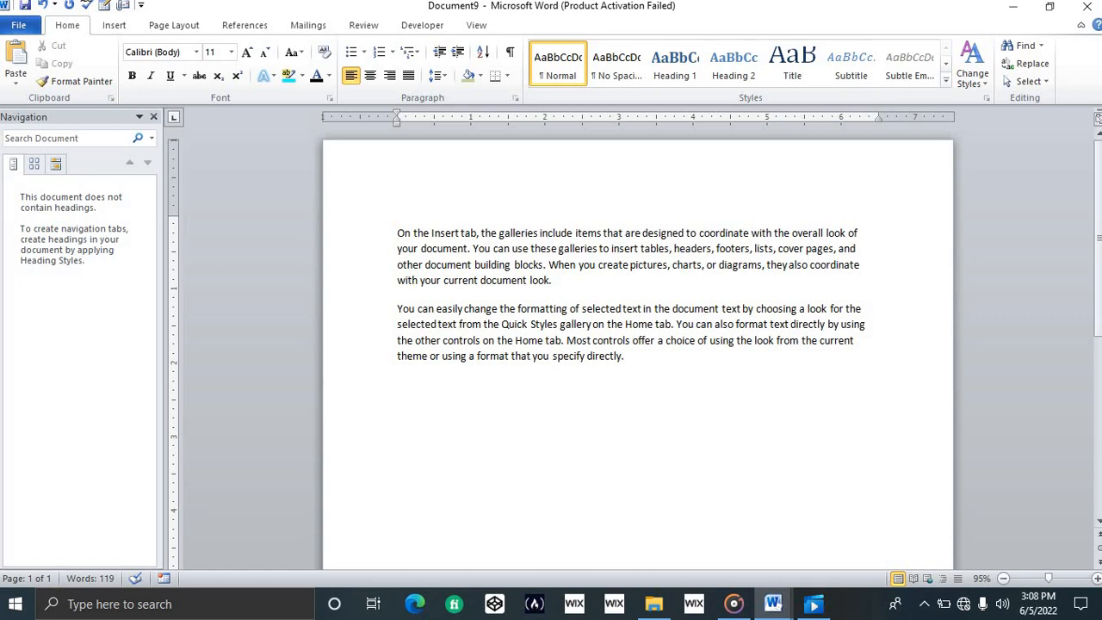
- Start the Step by Step Mail Merge Wizard for Letters, use the current document, and advance to selecting recipients
click(310, 27)
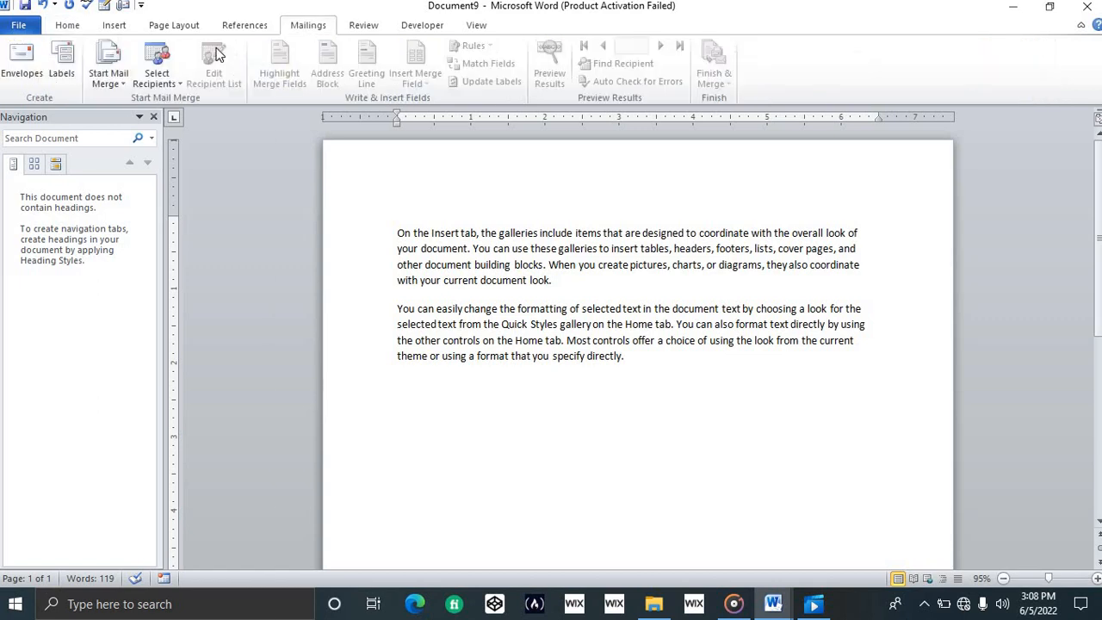
click(131, 67)
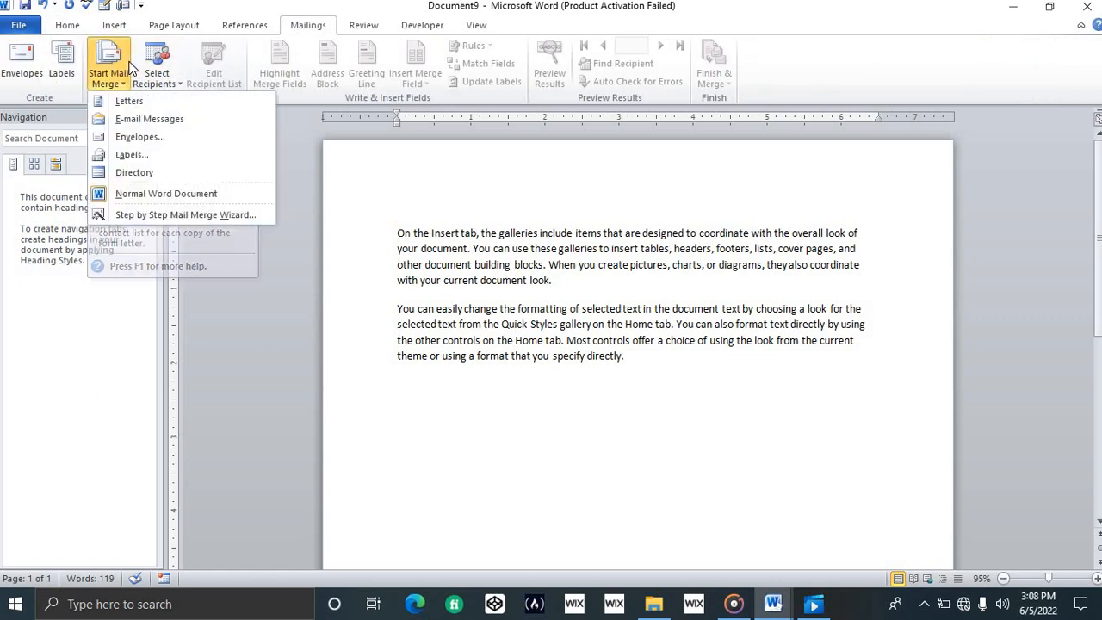
click(156, 215)
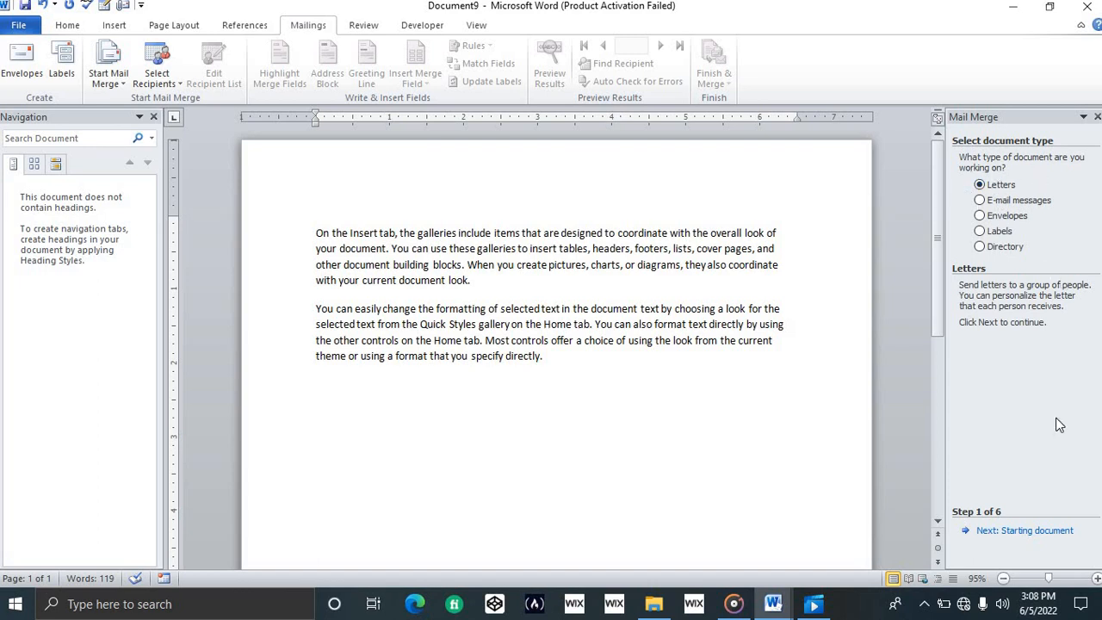
click(1052, 532)
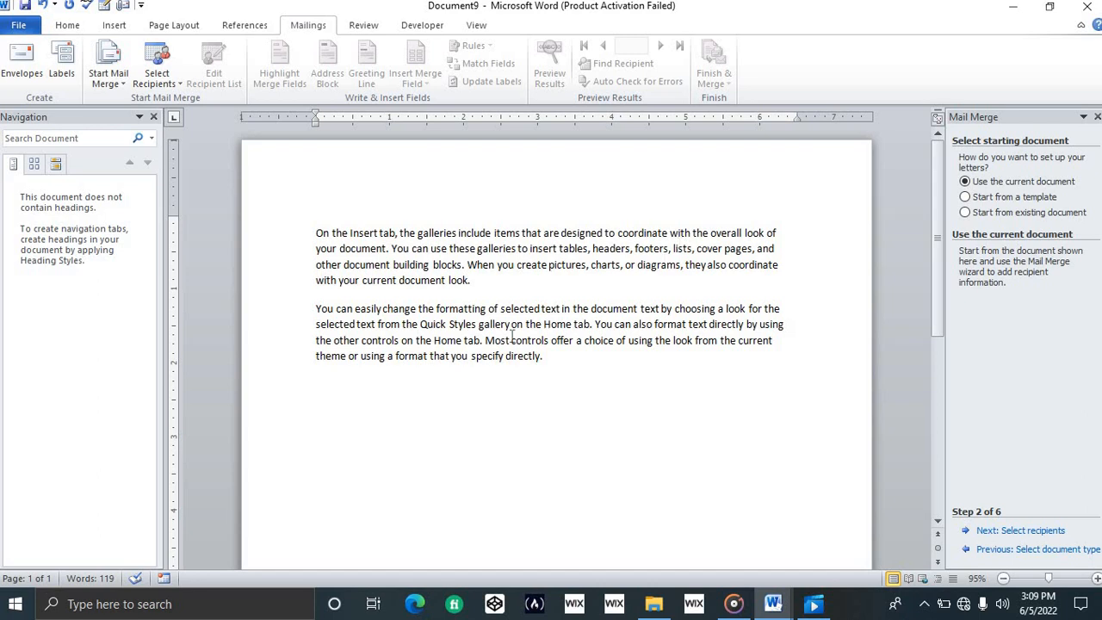
click(1020, 532)
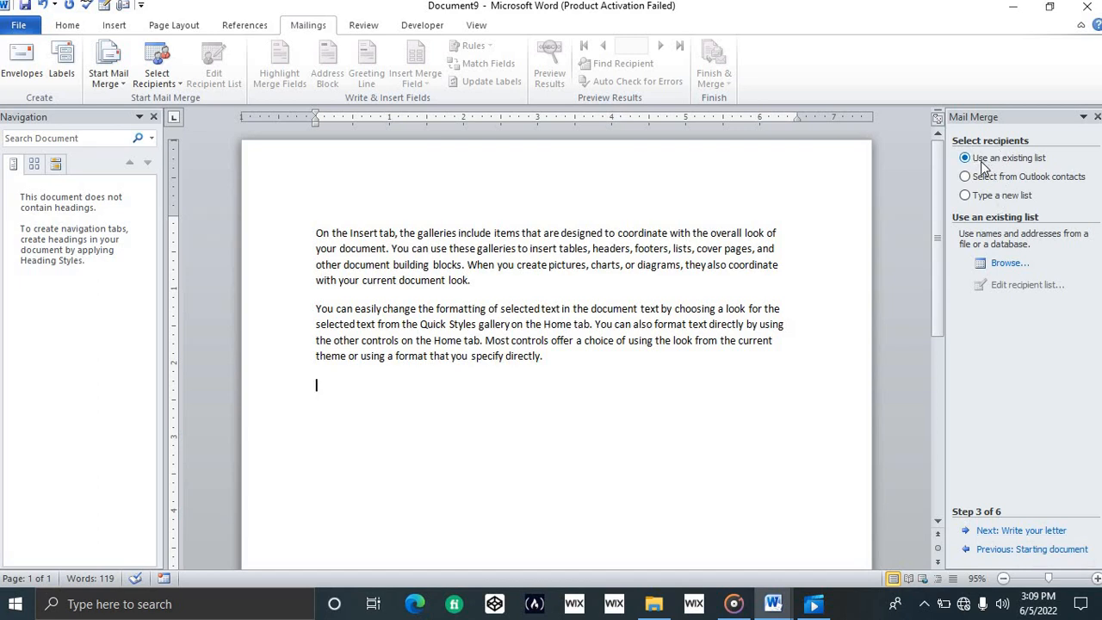
click(998, 264)
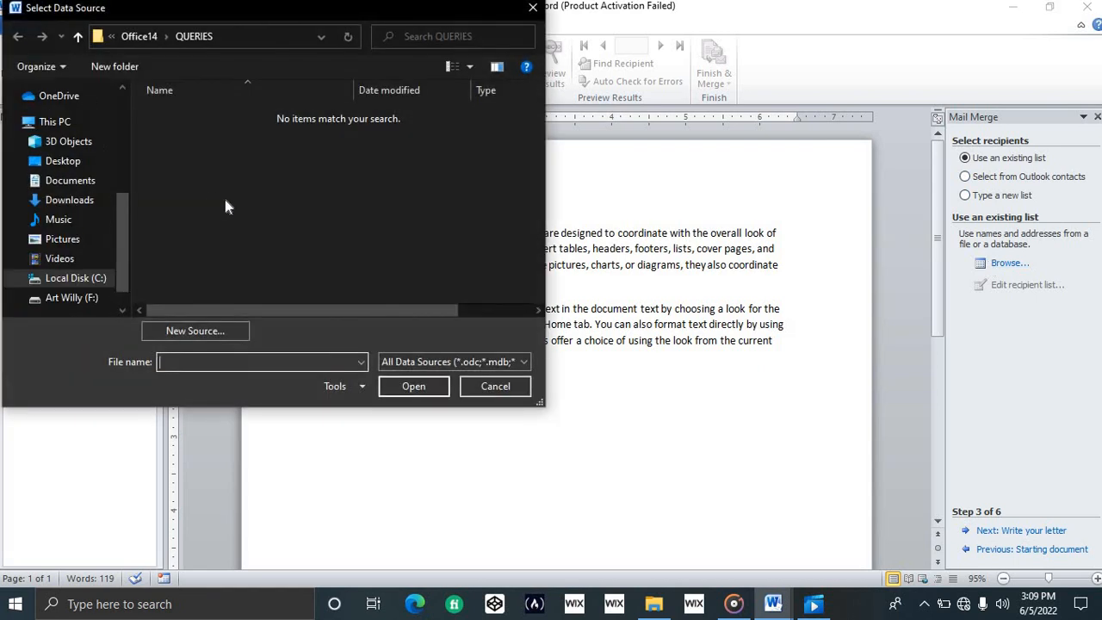
click(87, 169)
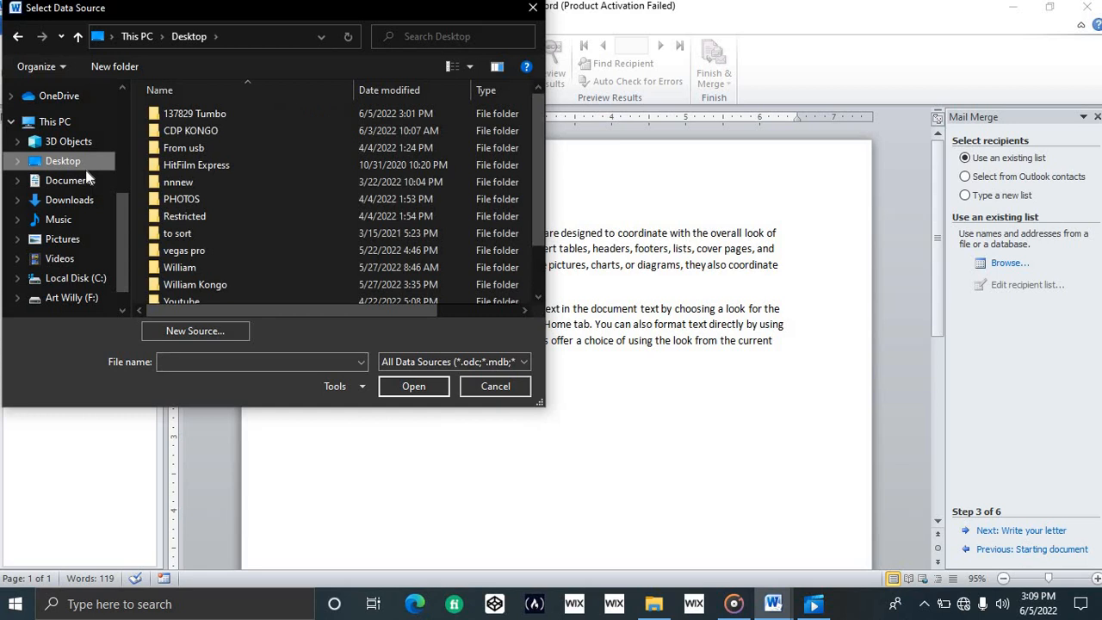
click(85, 184)
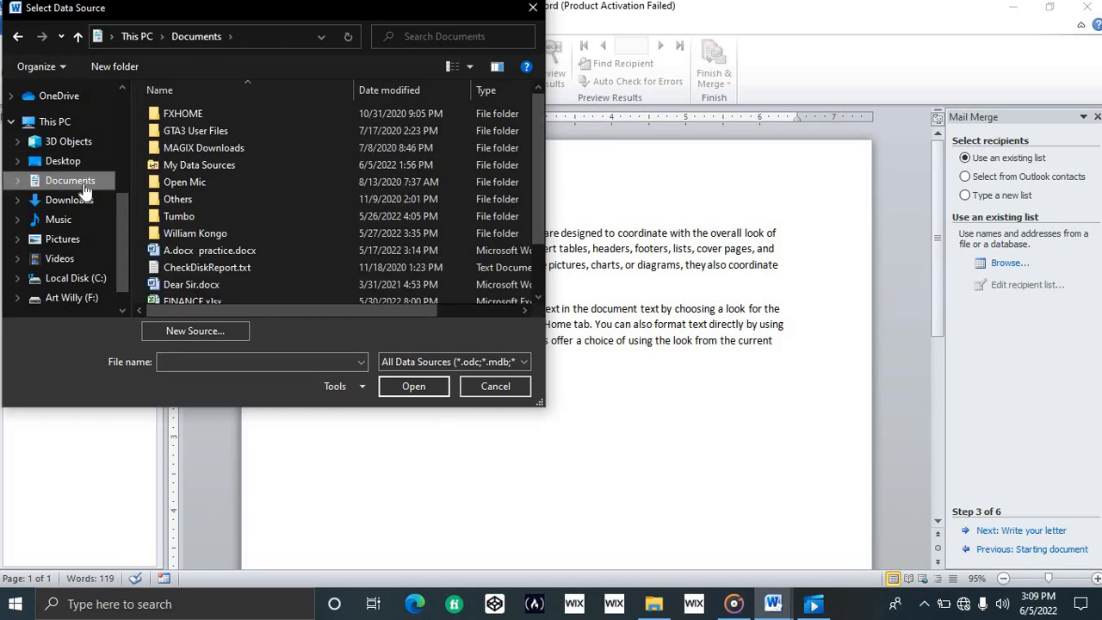
click(65, 121)
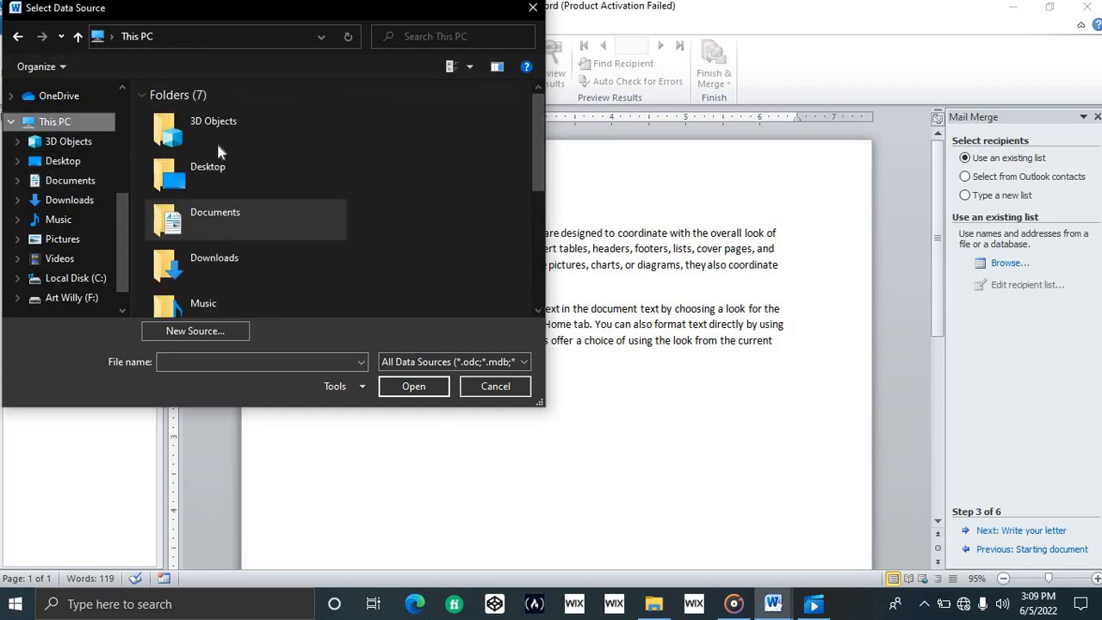
click(533, 8)
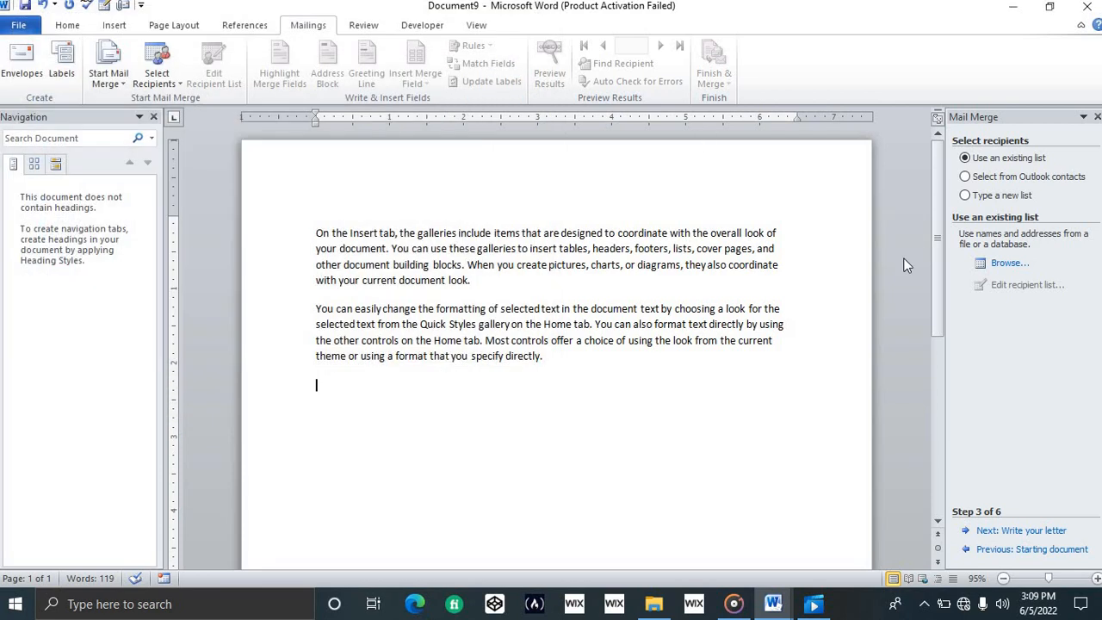
- Start a newly typed recipient list and open the customization of its columns
click(966, 196)
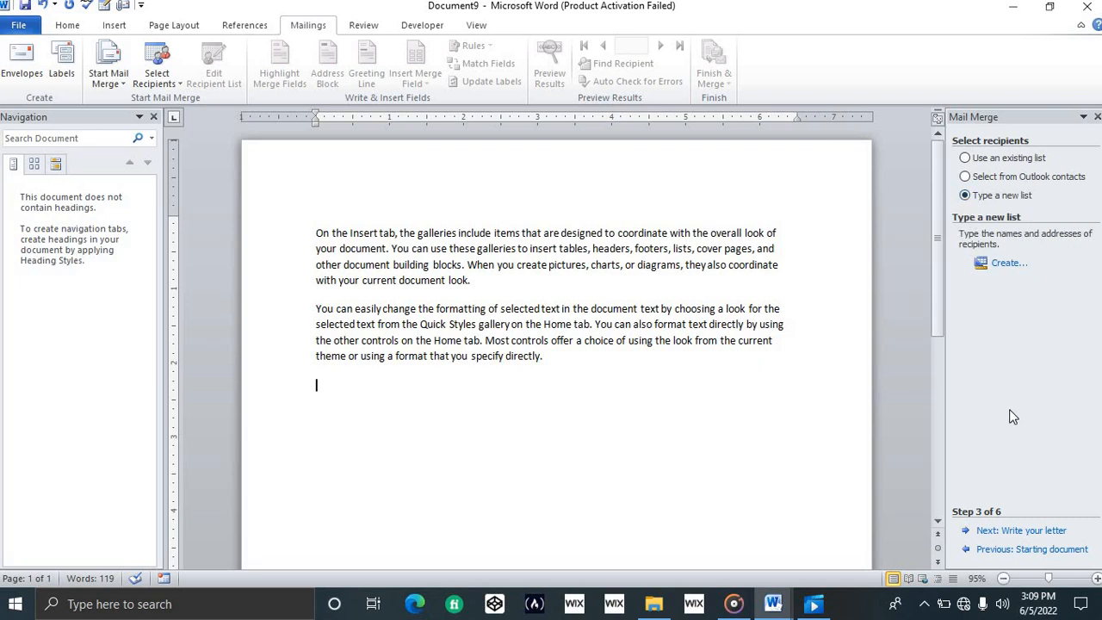
click(1004, 263)
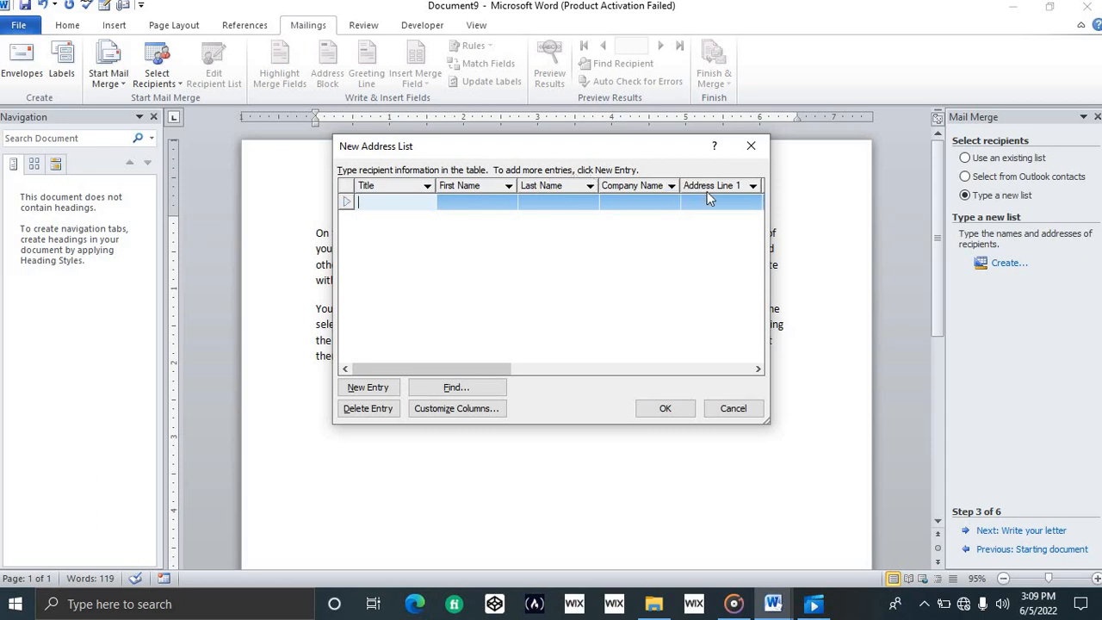
click(451, 408)
- Delete the E-mail Address, Work Phone, Home Phone and Country or Region fields from the address list
click(461, 334)
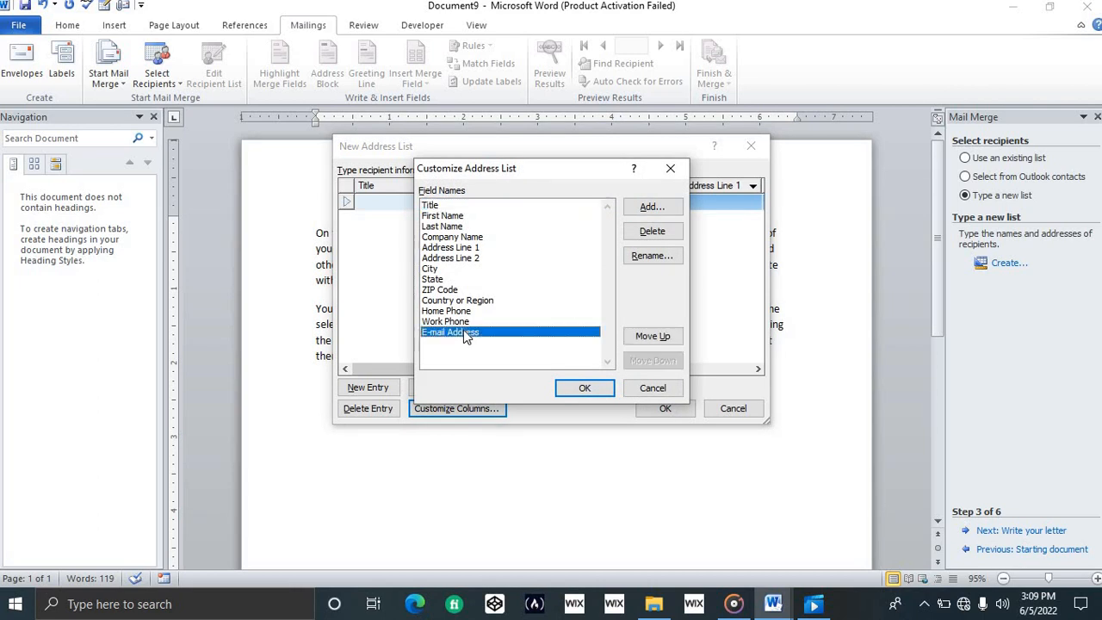
click(665, 231)
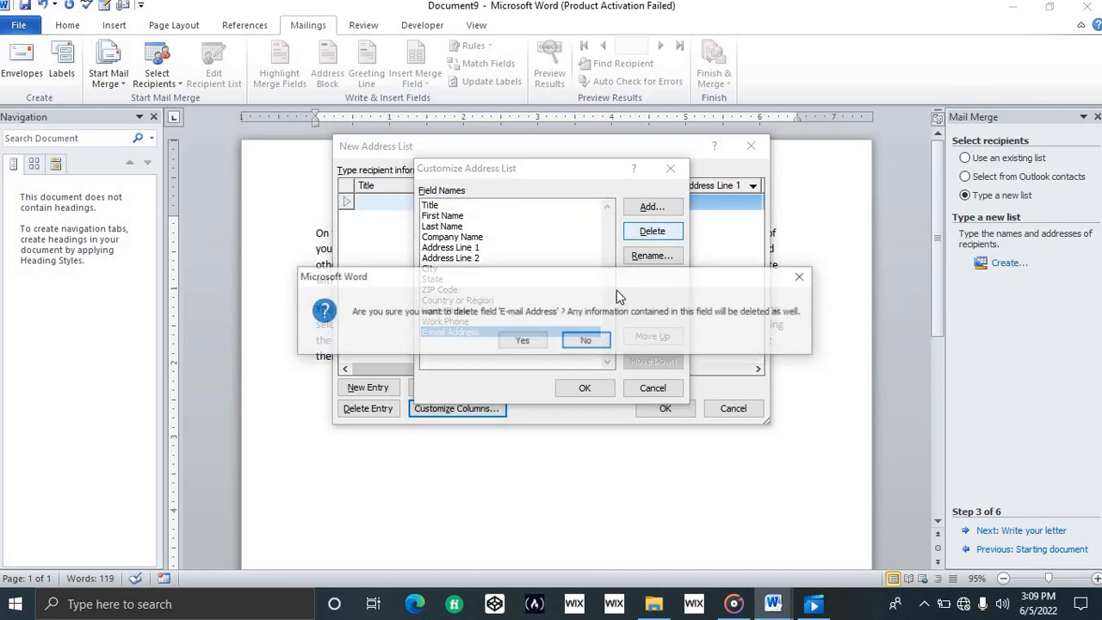
click(522, 340)
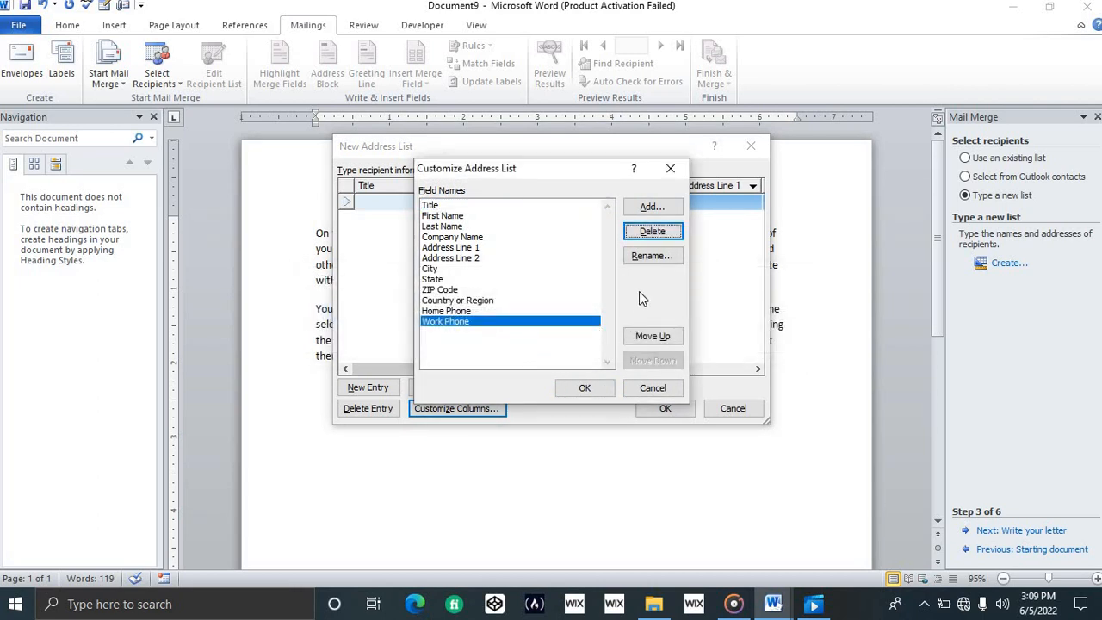
click(651, 231)
click(518, 341)
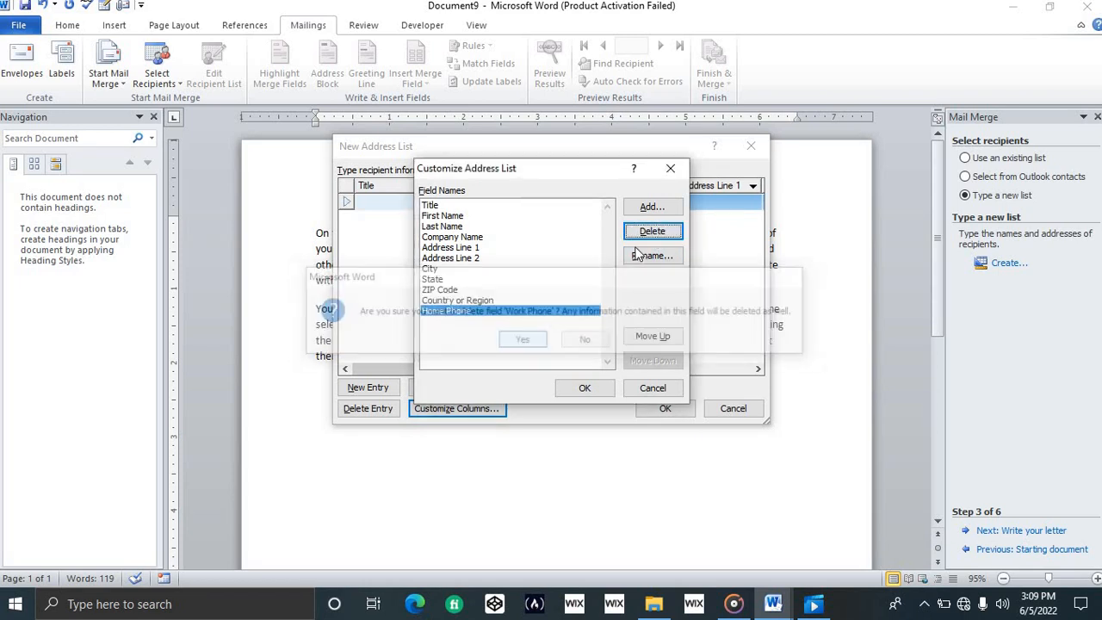
click(652, 230)
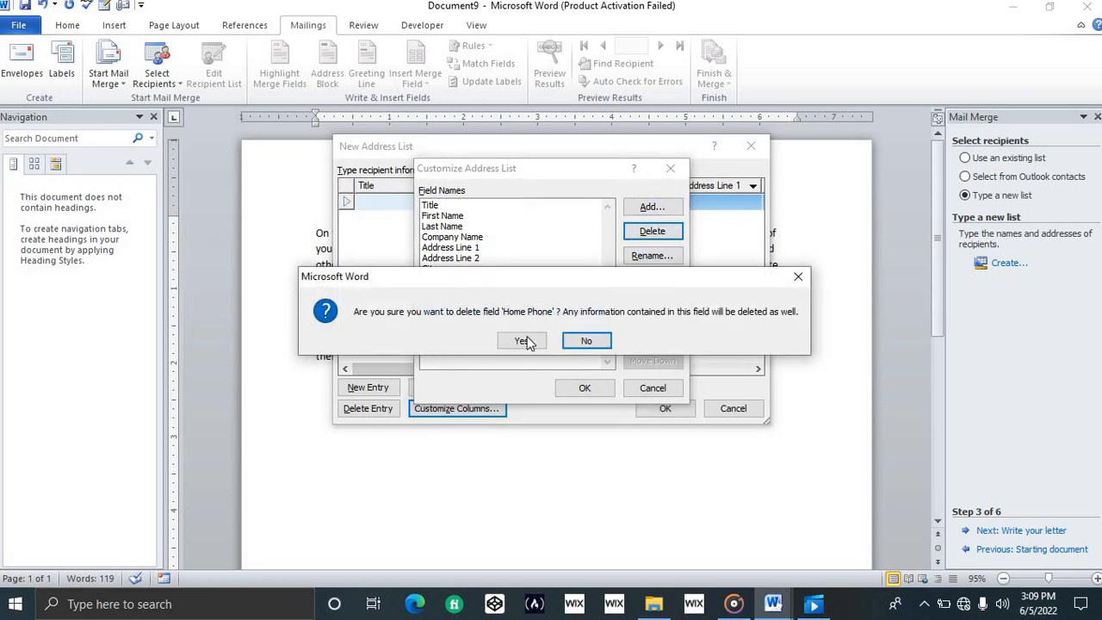
click(522, 340)
click(653, 231)
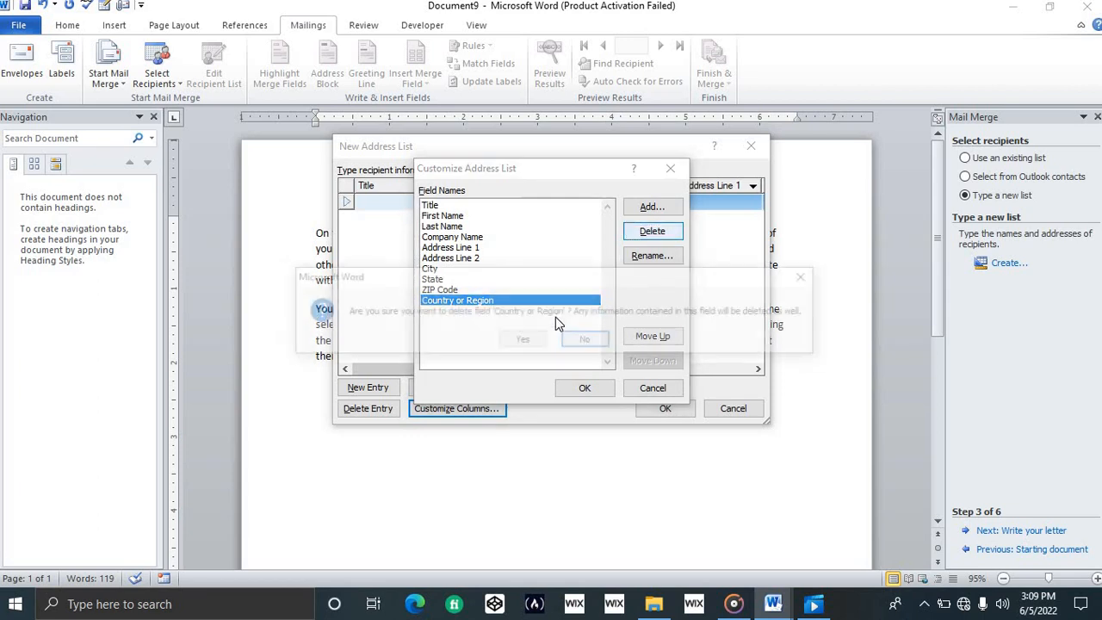
click(523, 340)
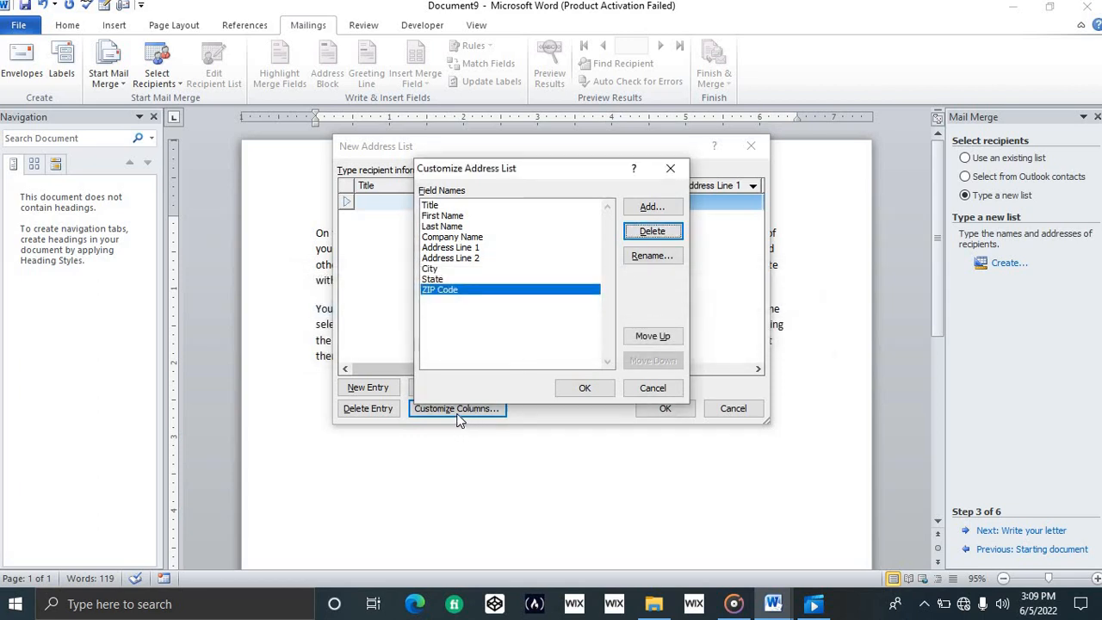
- Delete the ZIP Code, State, City, Address Line 2 and Address Line 1 fields from the address list
click(634, 237)
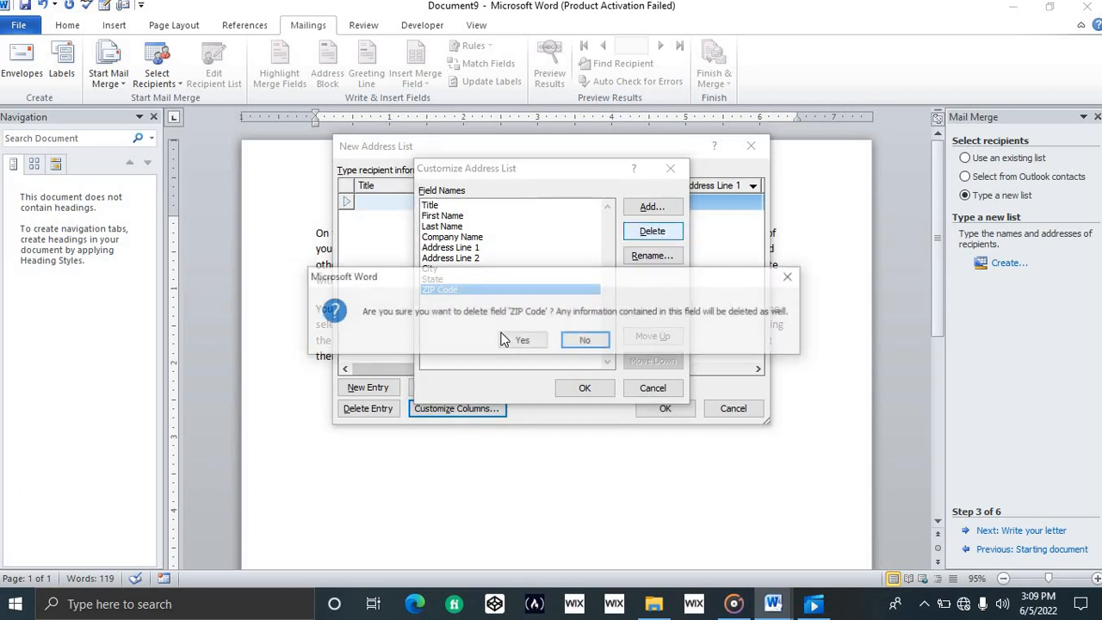
click(522, 340)
click(659, 234)
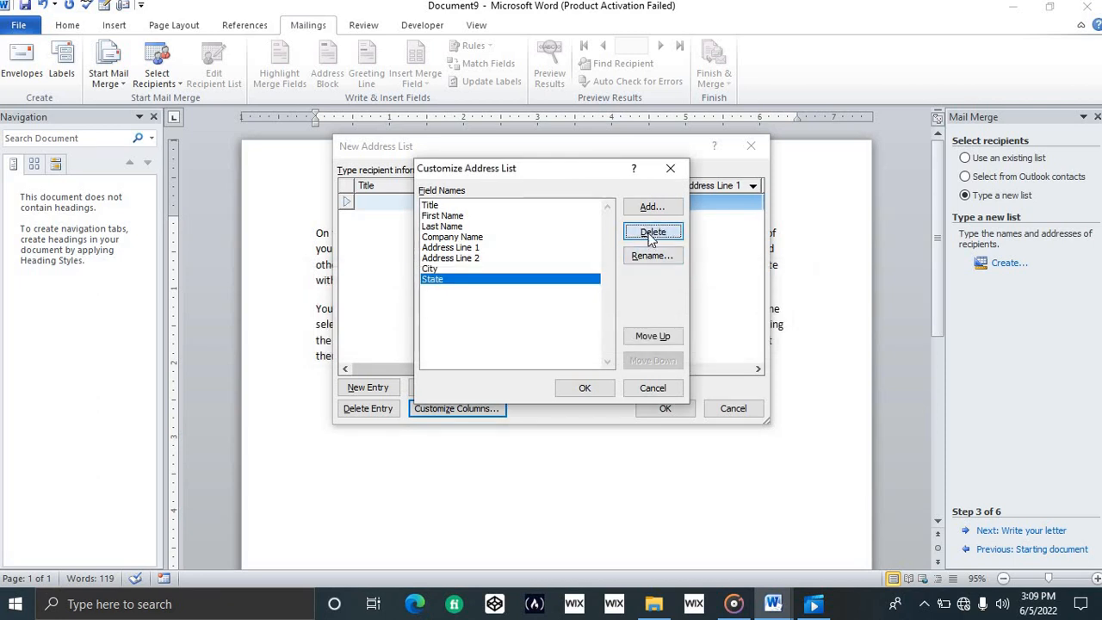
click(525, 340)
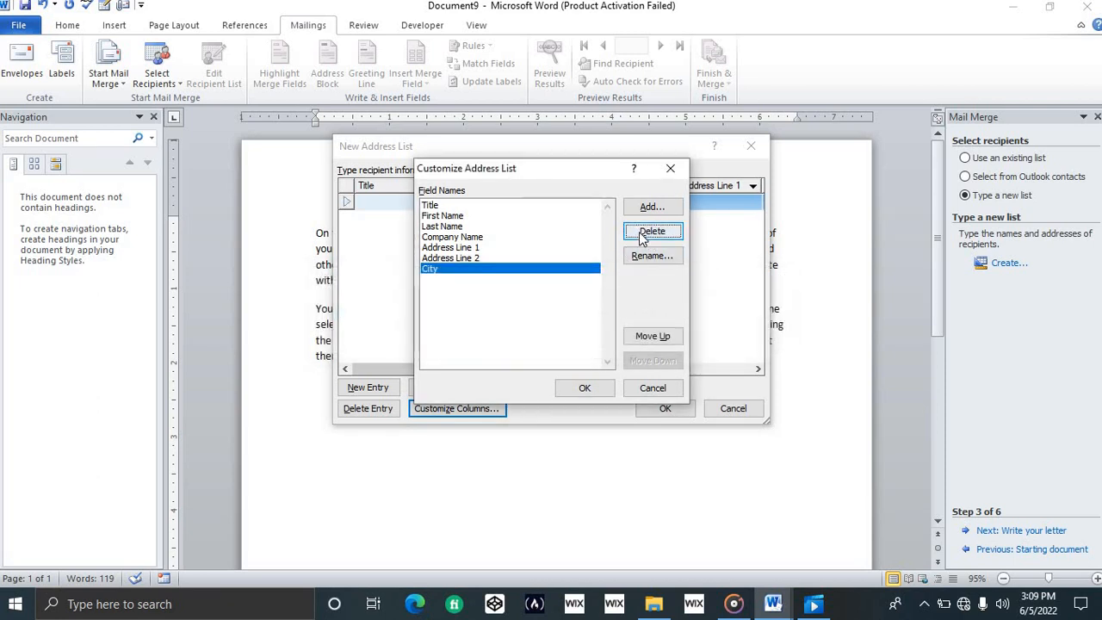
click(639, 232)
click(521, 340)
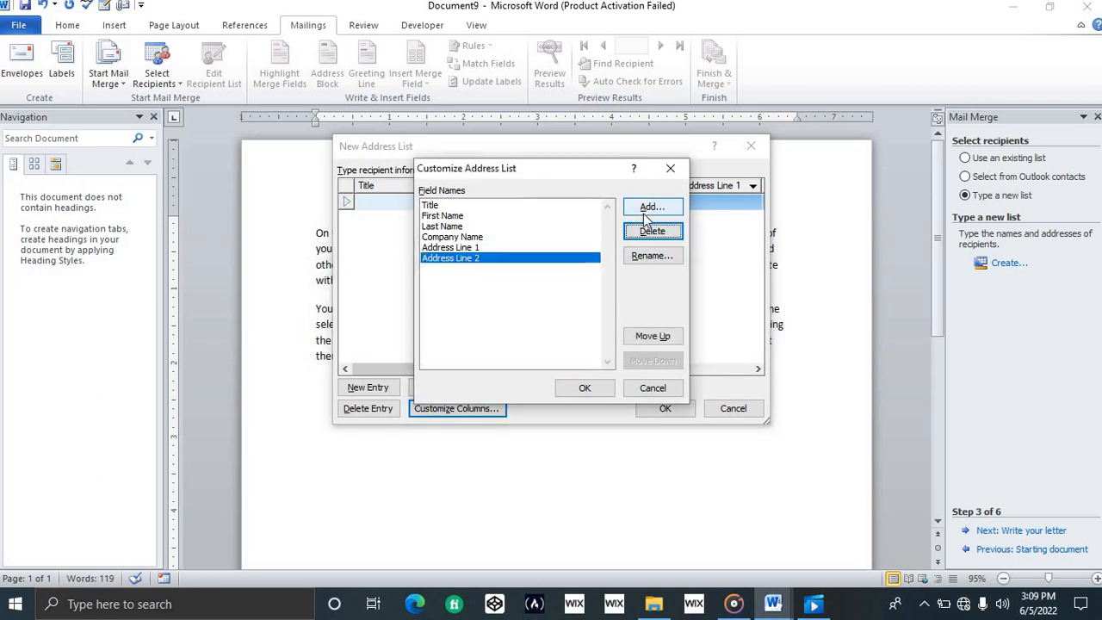
click(653, 231)
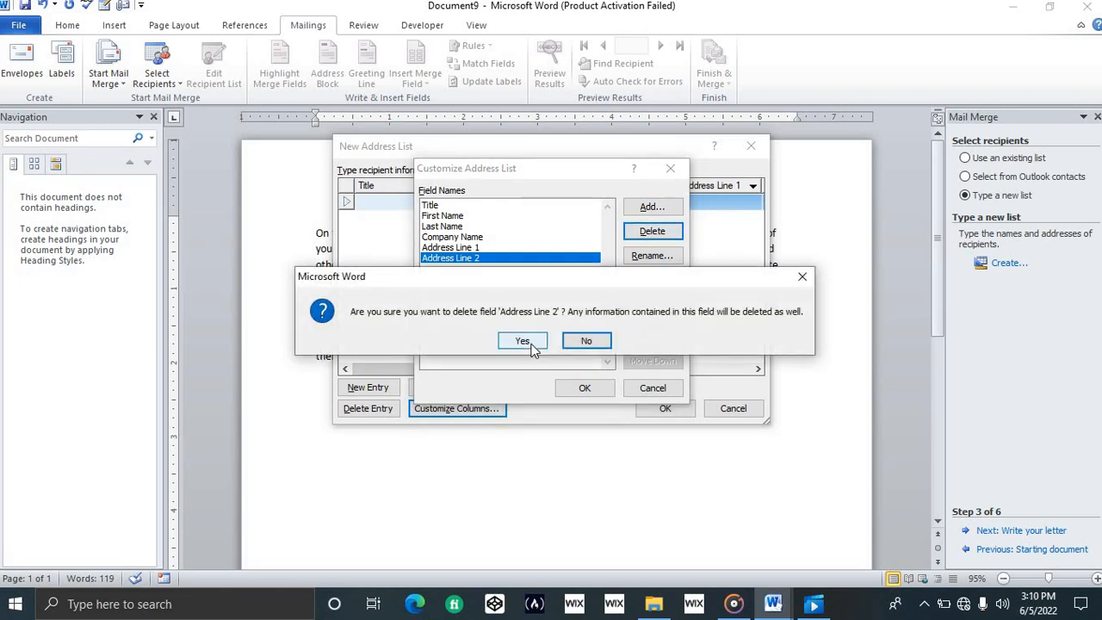
click(538, 342)
click(657, 238)
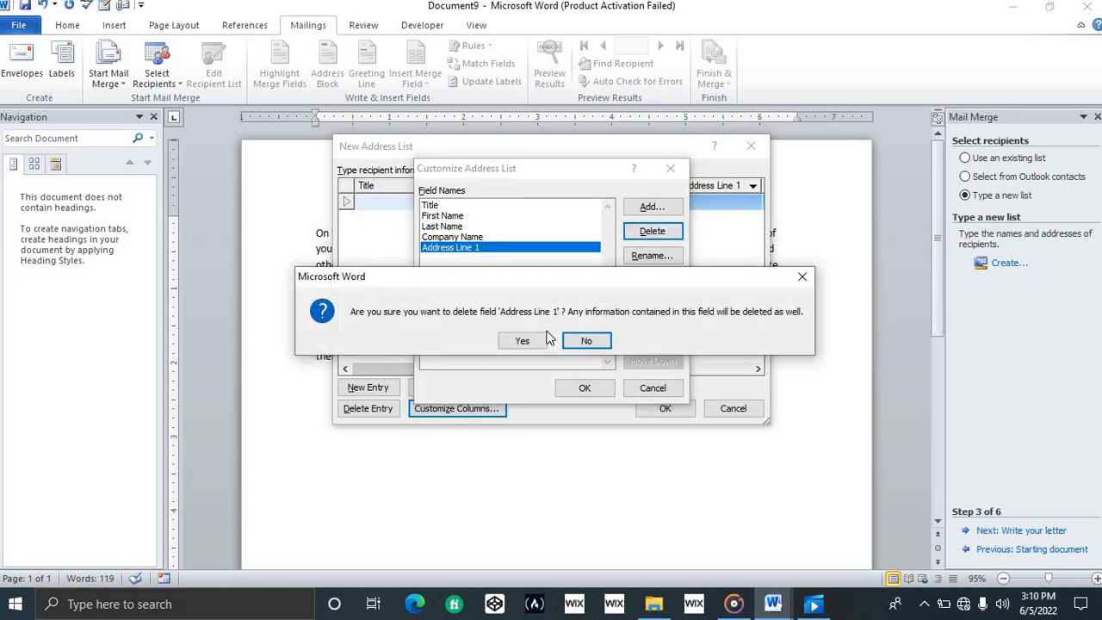
click(527, 342)
- Keep the Company Name field and delete the Last Name field from the address list
click(654, 234)
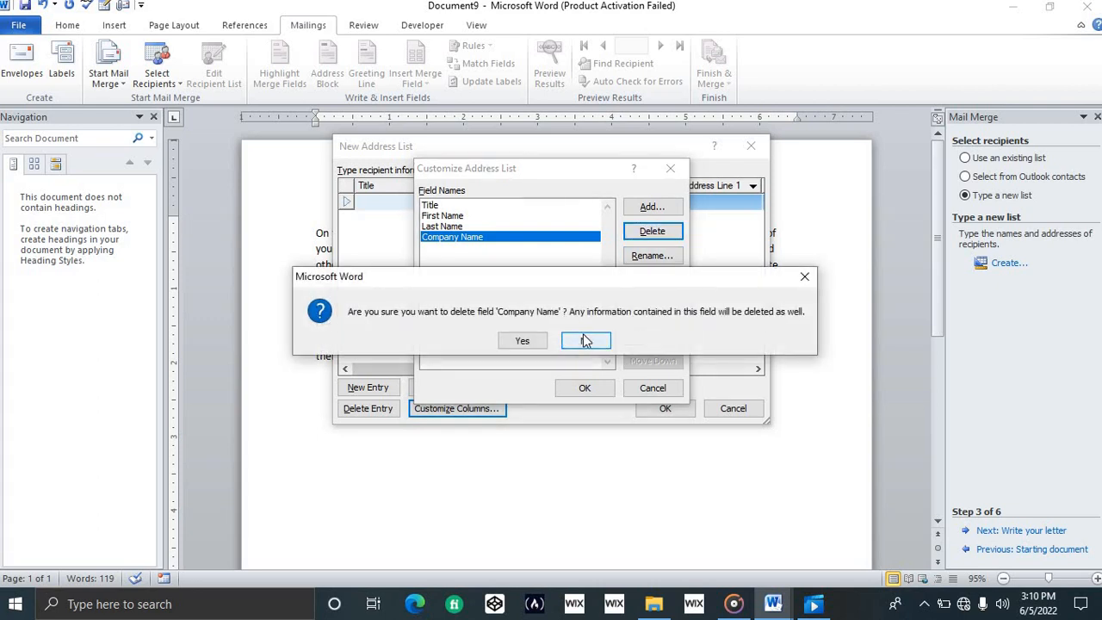
click(585, 341)
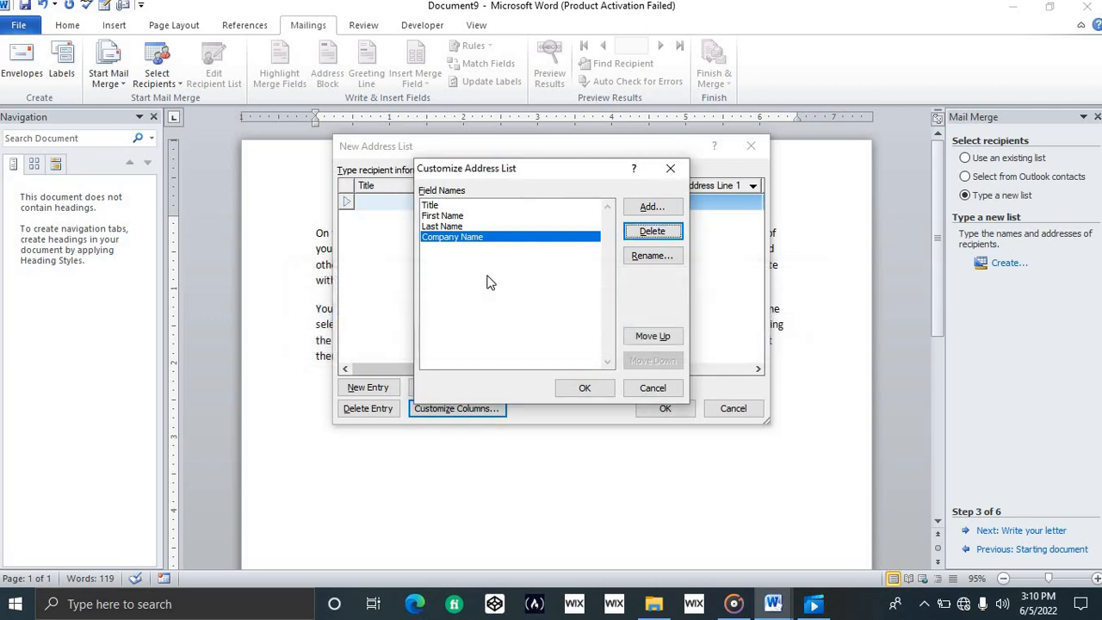
click(452, 226)
click(644, 236)
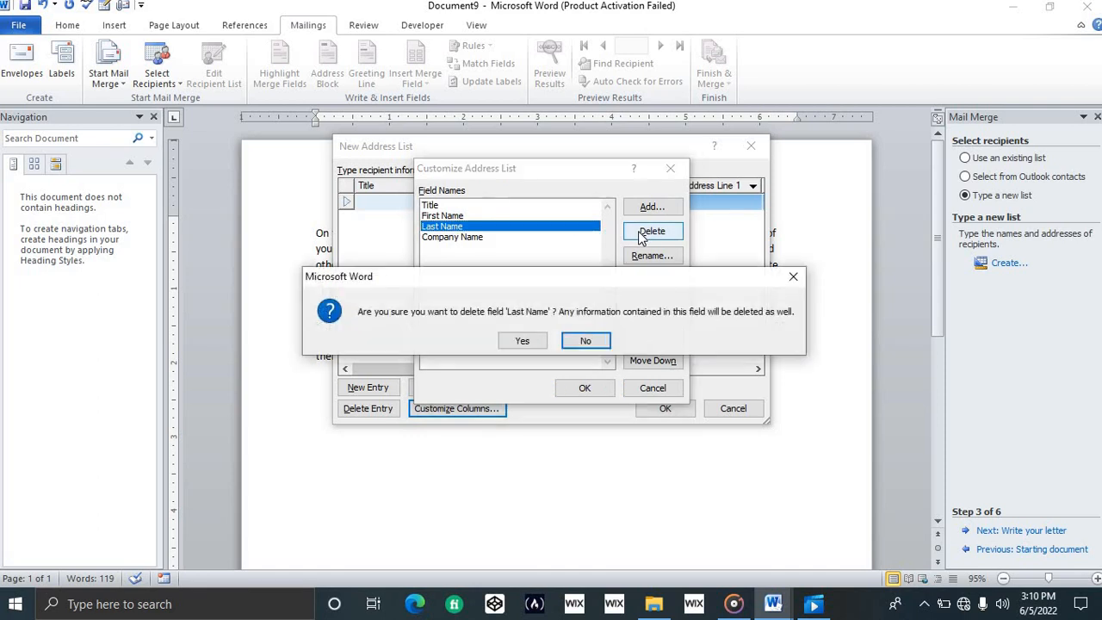
click(522, 341)
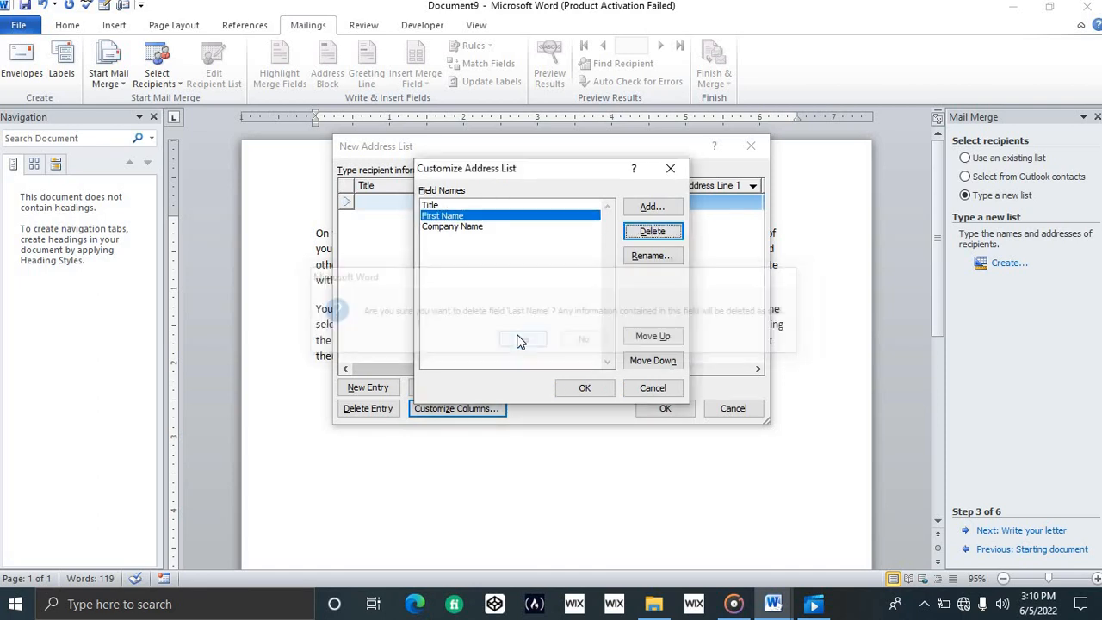
- Add a custom field named "jhugey" after First Name in the address list
click(656, 209)
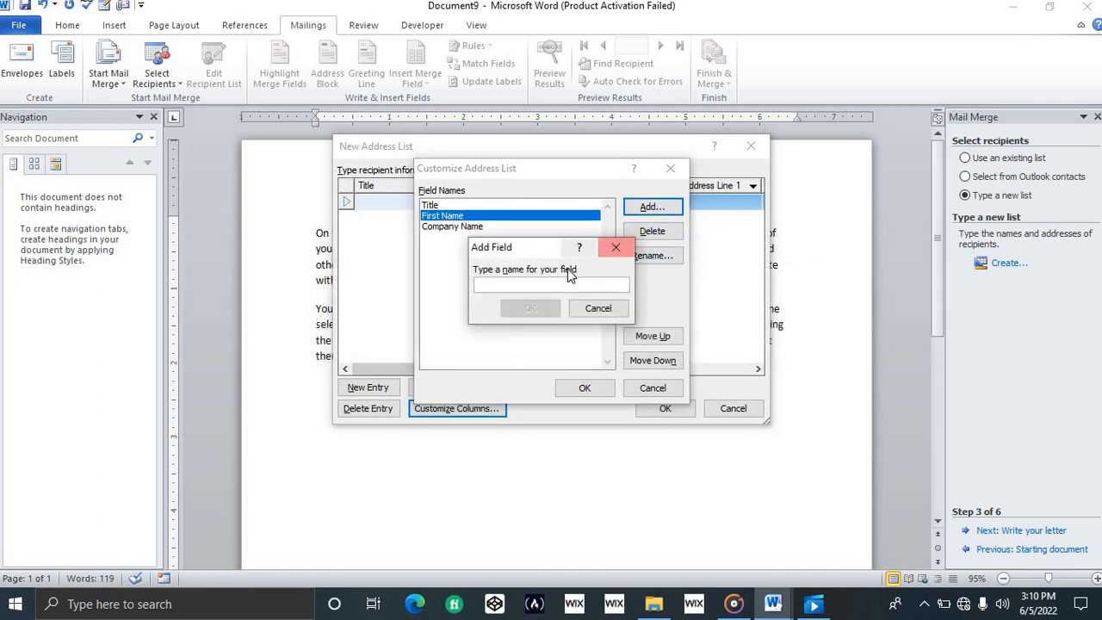
text(jhugey)
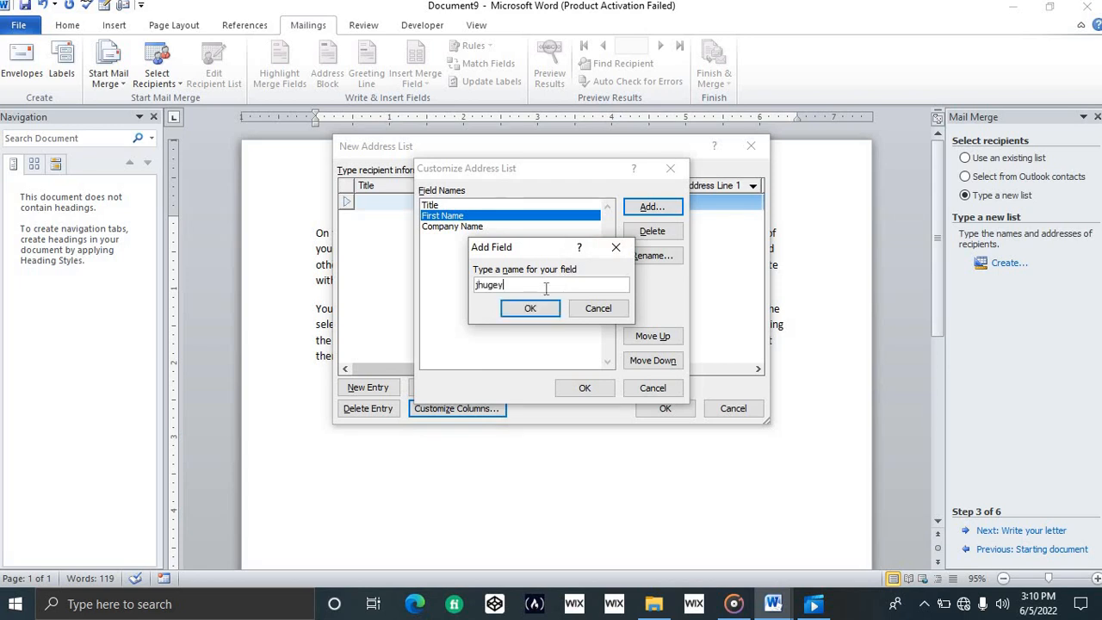
click(525, 311)
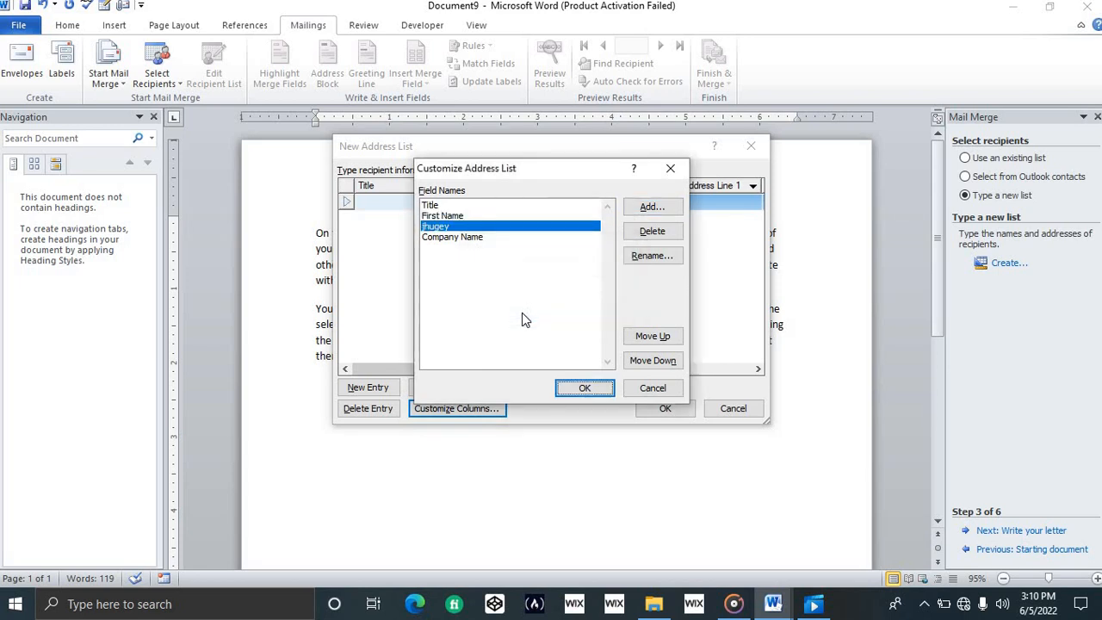
- Delete the custom "jhugey" field and apply the customized columns to the address list
click(668, 234)
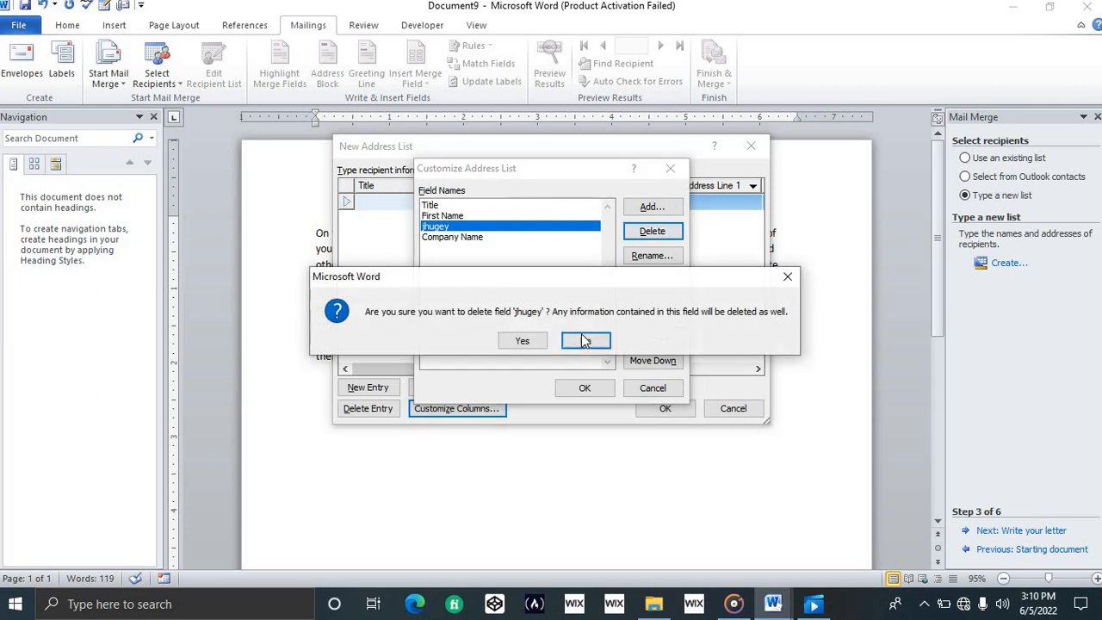
click(539, 348)
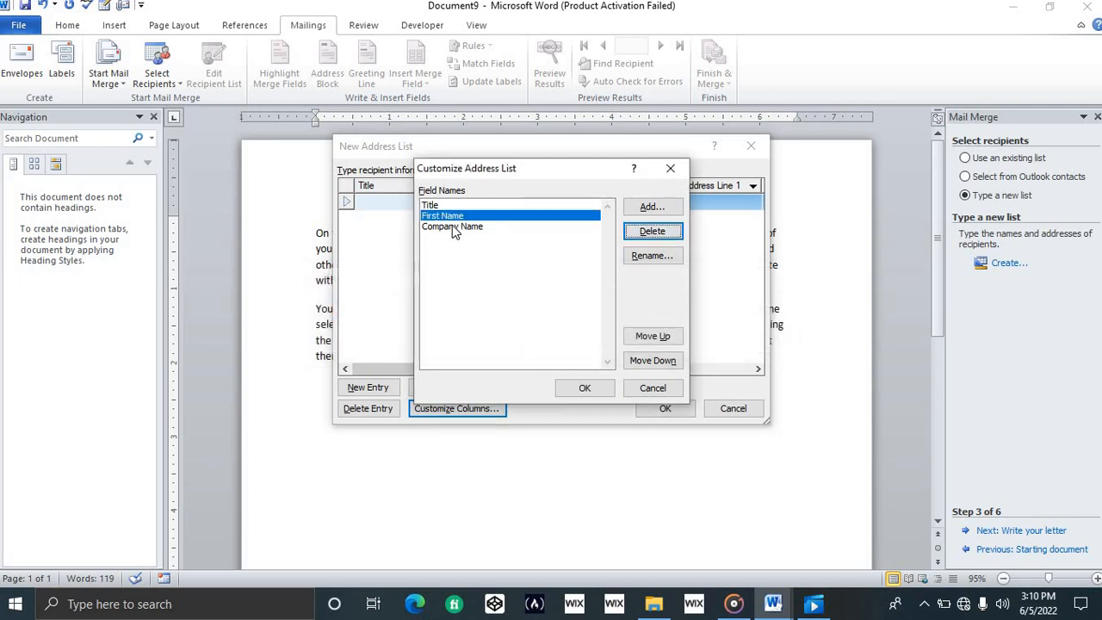
click(580, 387)
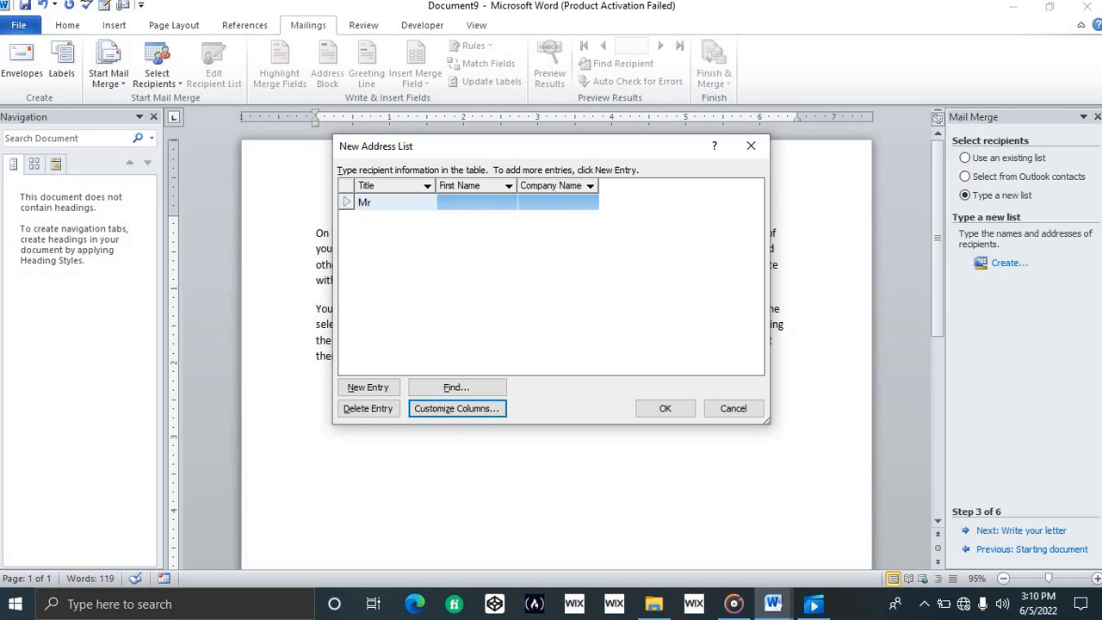
- Complete the first recipient entry, titled Mr, with the recipient's first name and the company Kengen
key(Tab)
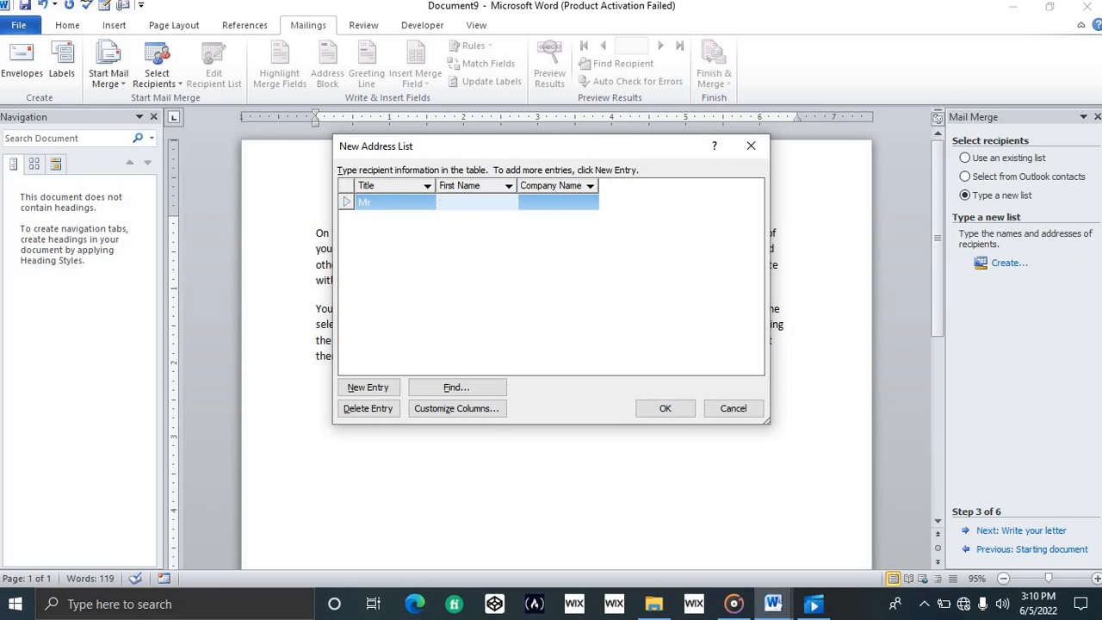
text(William)
key(Tab)
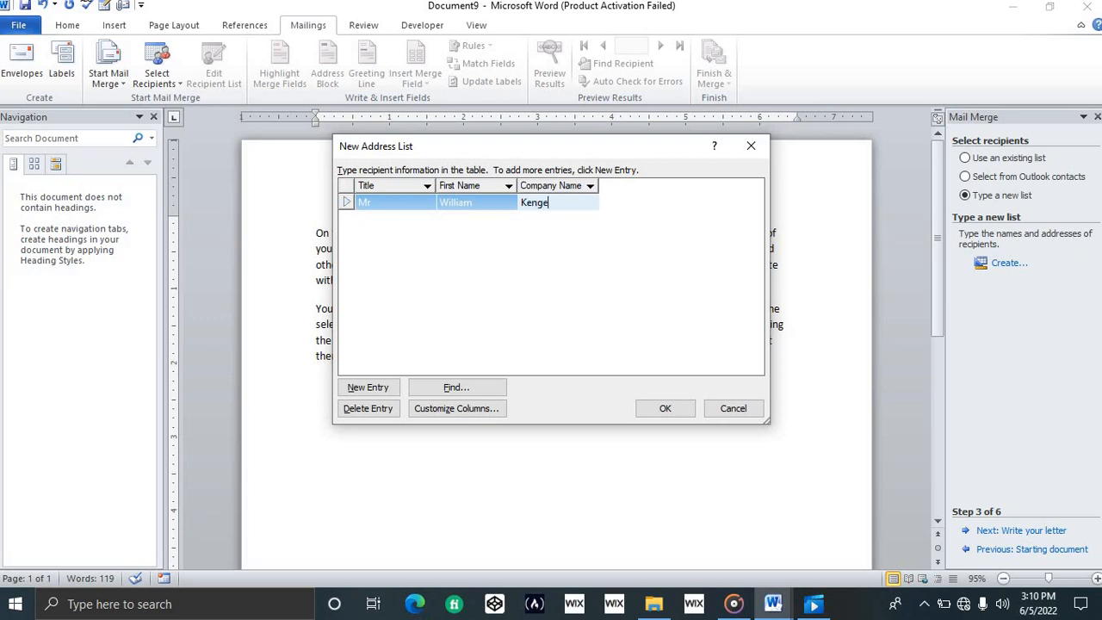
key(Tab)
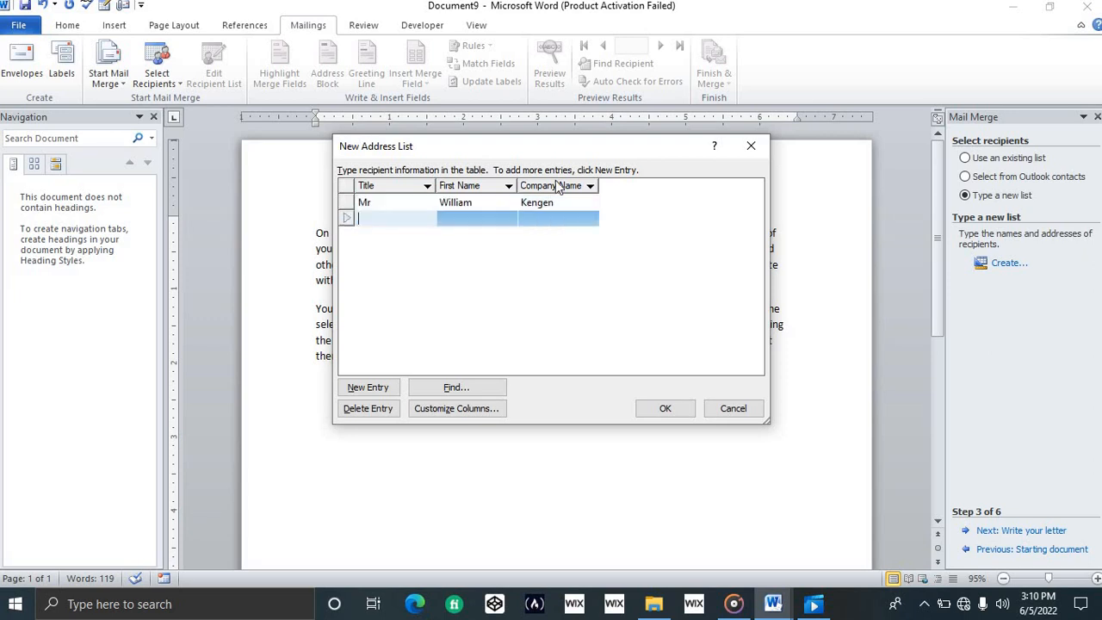
- Fill in the second recipient entry with the title Mr, the capitalized first name and the company Kenchic
text(Mr)
key(Tab)
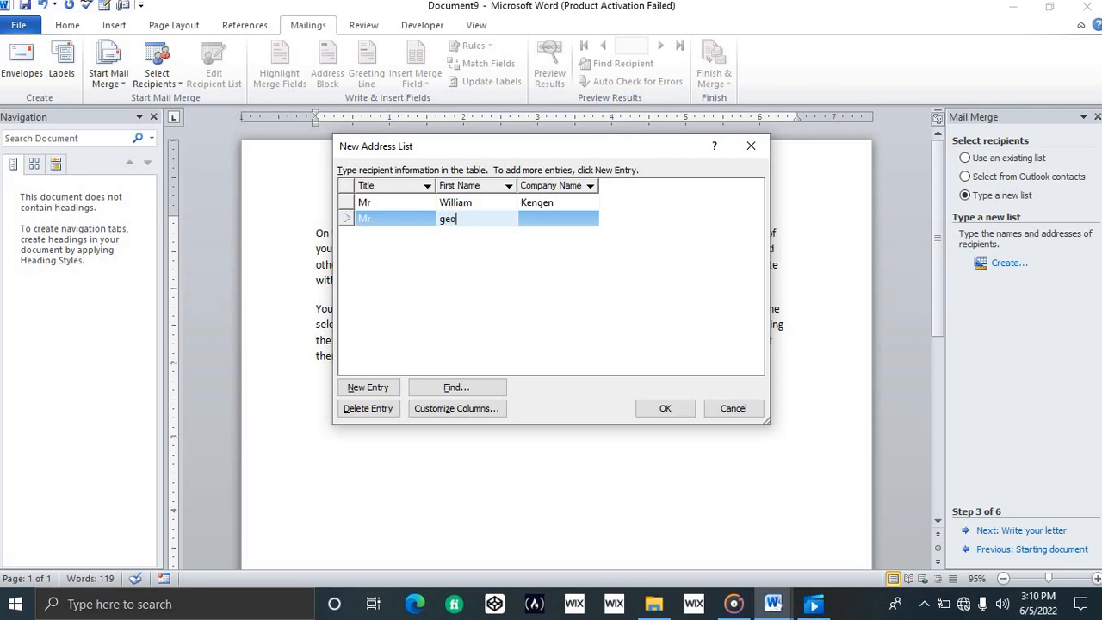
text(george)
key(Left)
key(Left)
key(Left)
key(BackSpace)
text(G)
key(Tab)
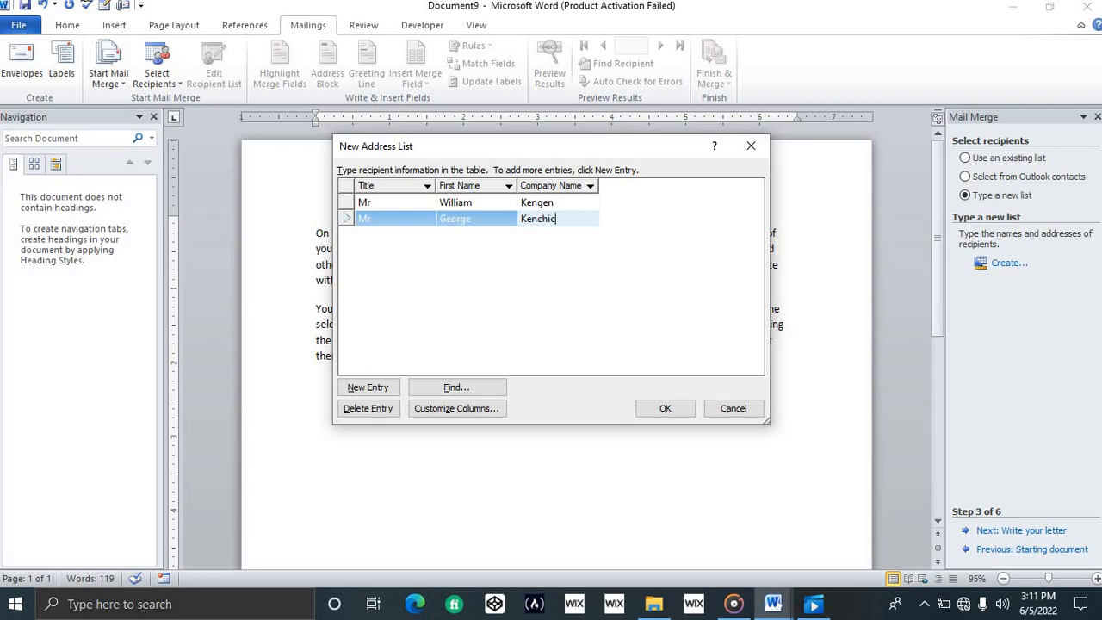
key(Tab)
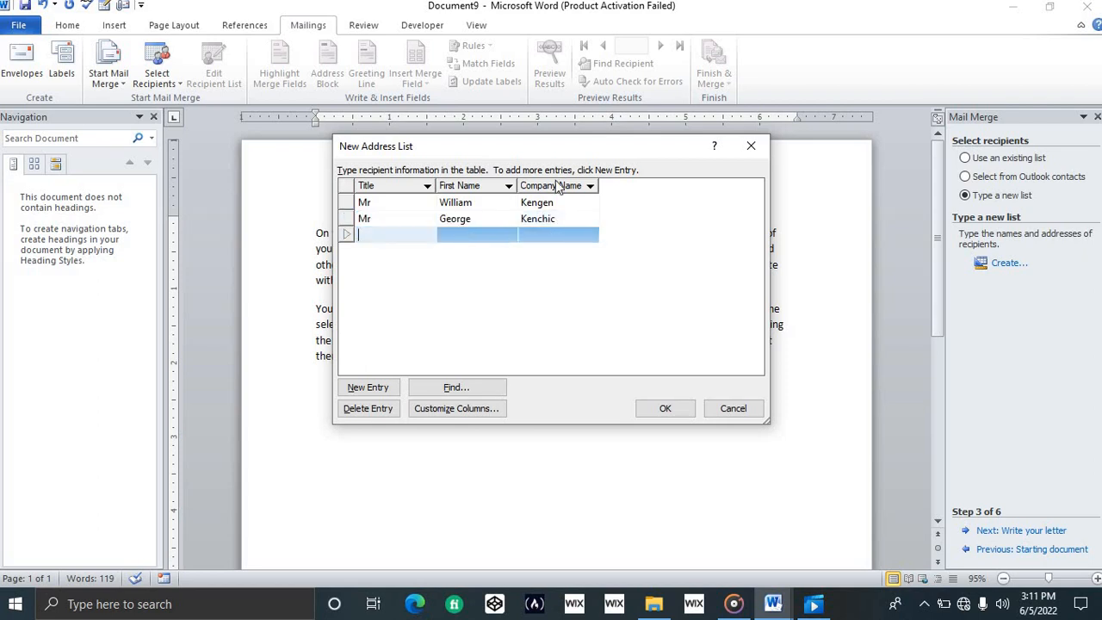
- Fill in the third recipient entry with the title Mr, the recipient's first name and the company Kplc
text(Mr)
key(Tab)
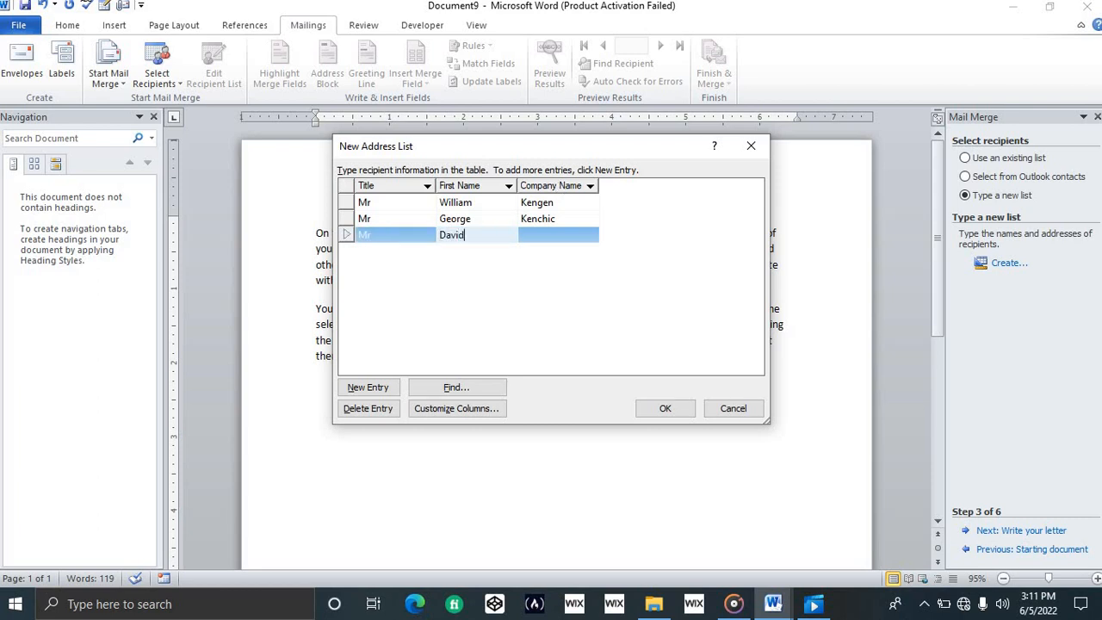
key(Tab)
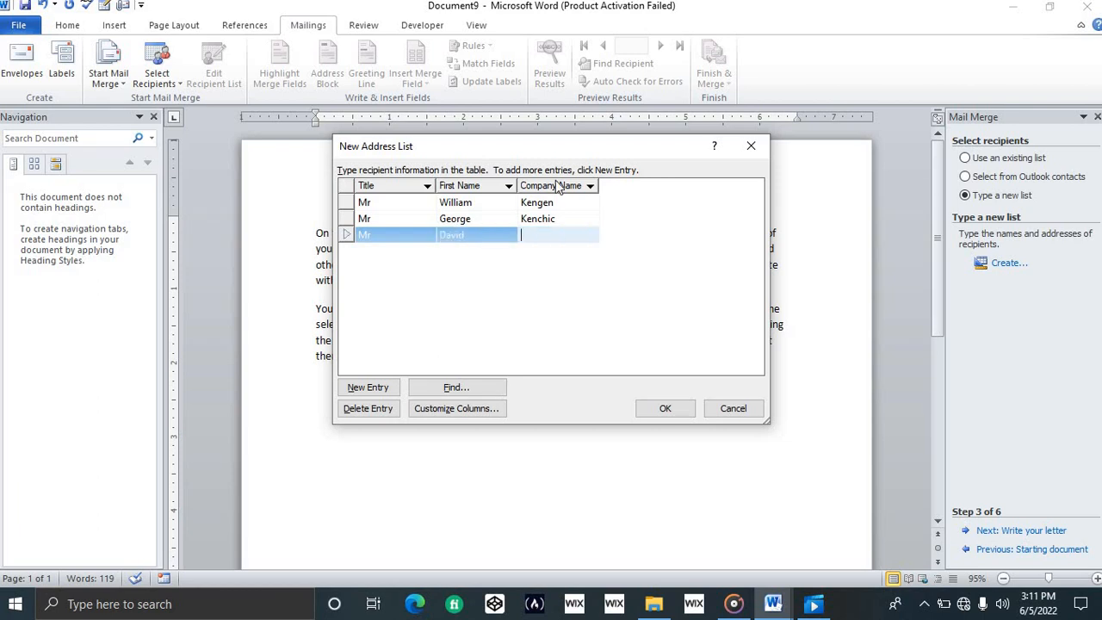
text(Kplc)
- Finish the address list and save it as "mail merge lesson" in the Desktop folder containing the other mail databases
click(664, 405)
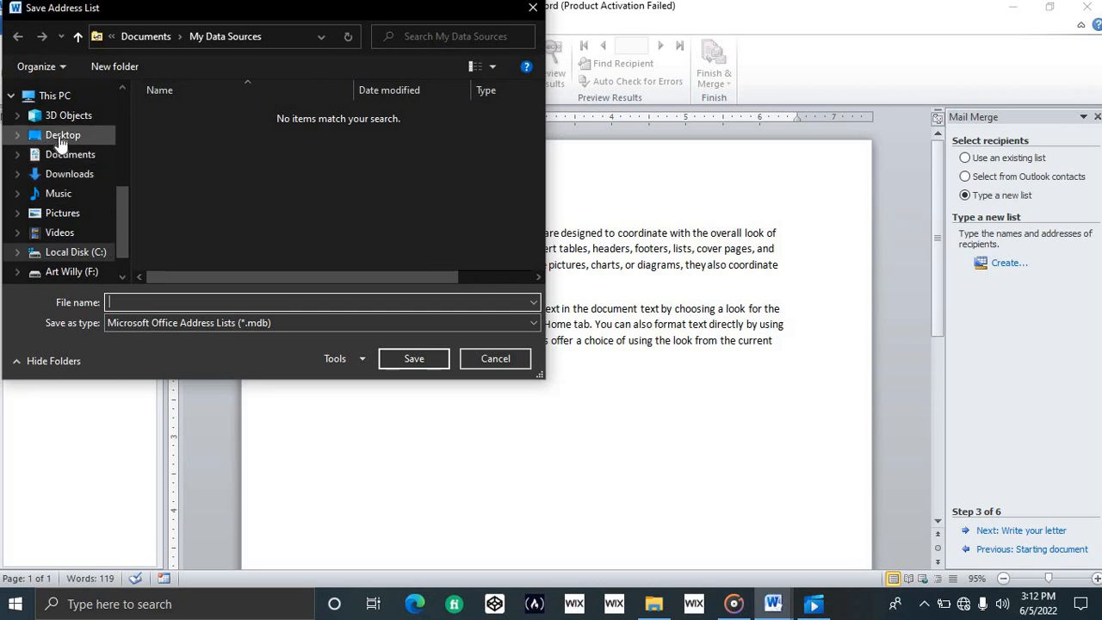
click(127, 142)
double_click(198, 116)
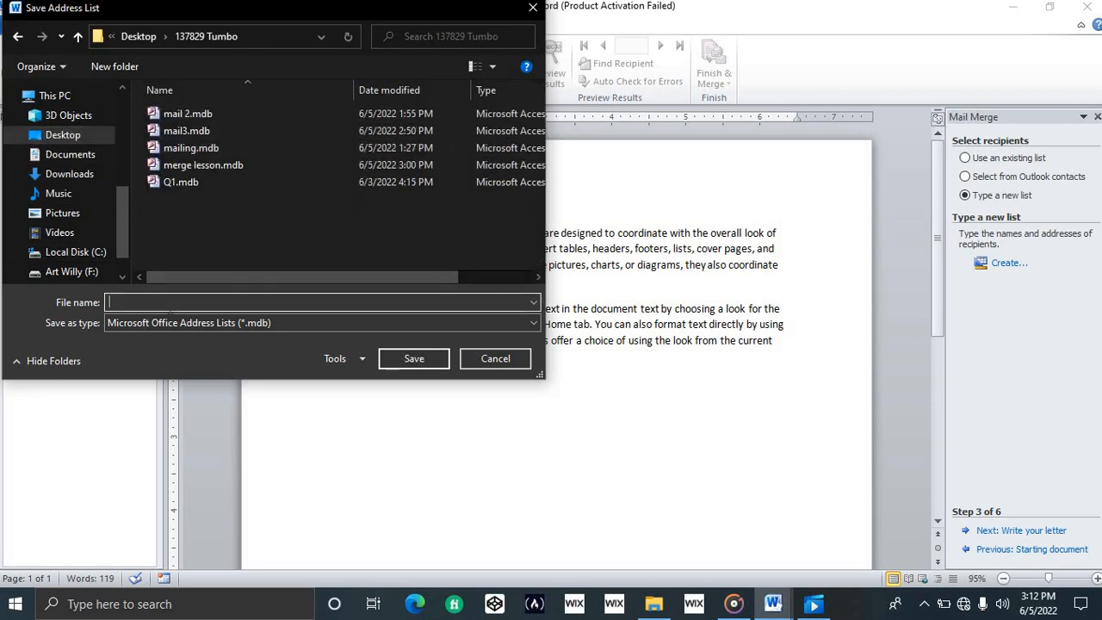
text(ma)
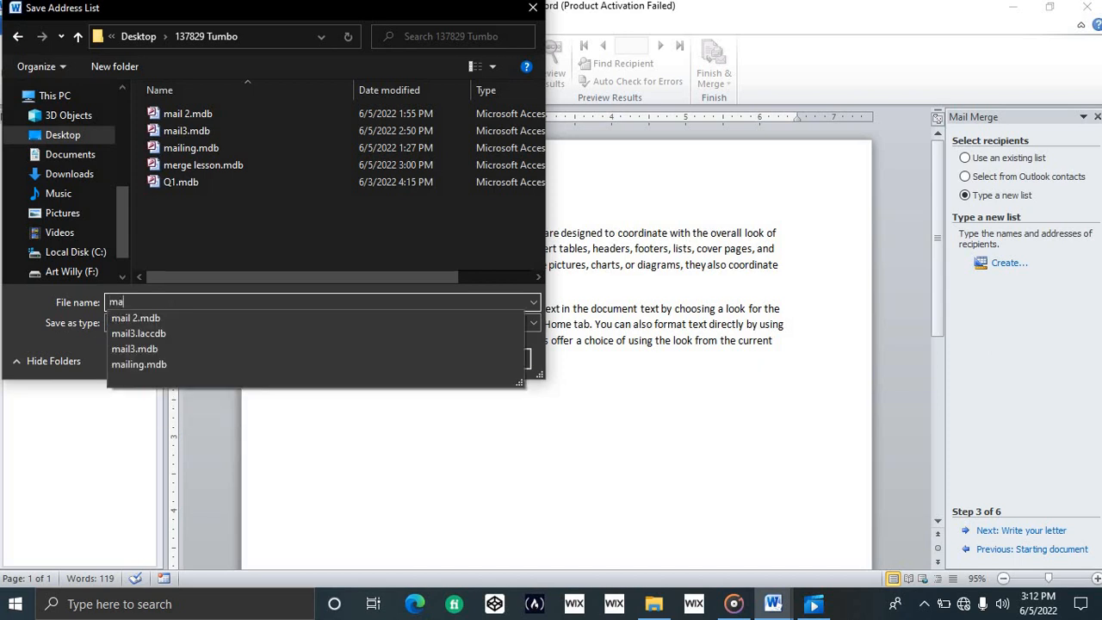
text(il merge)
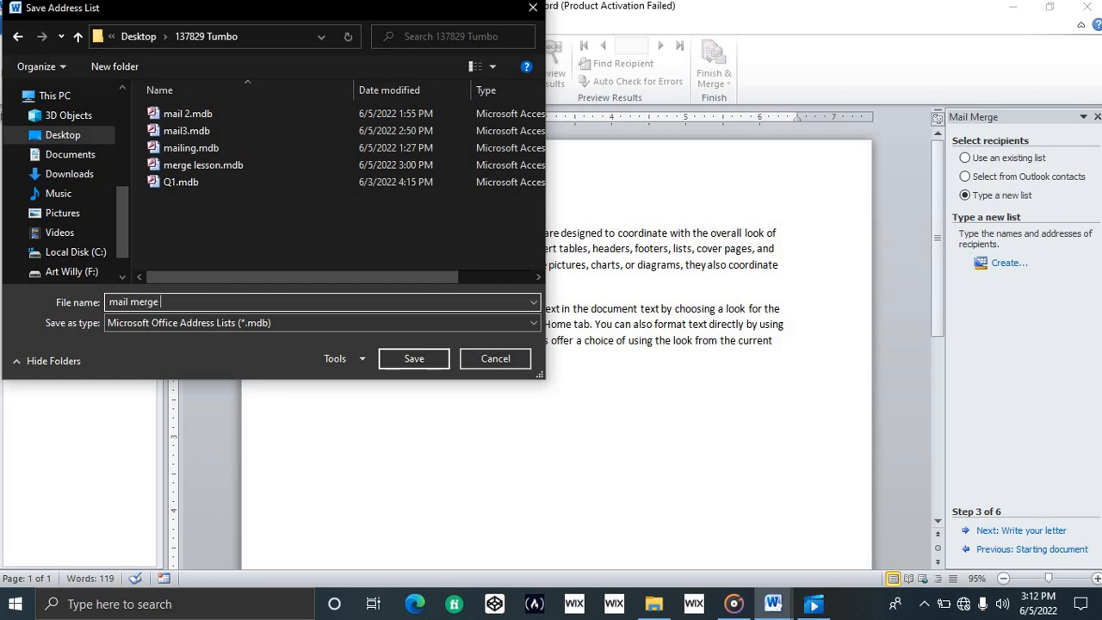
text( lesson)
click(414, 356)
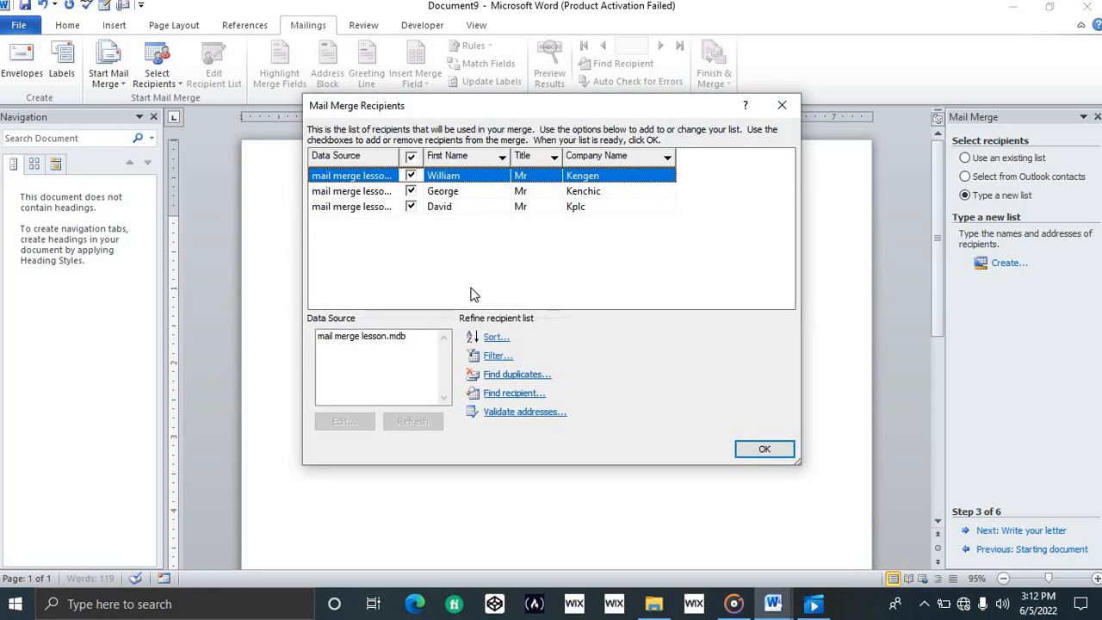
- Accept the recipient list with all three recipients included and proceed to writing the letter
click(412, 193)
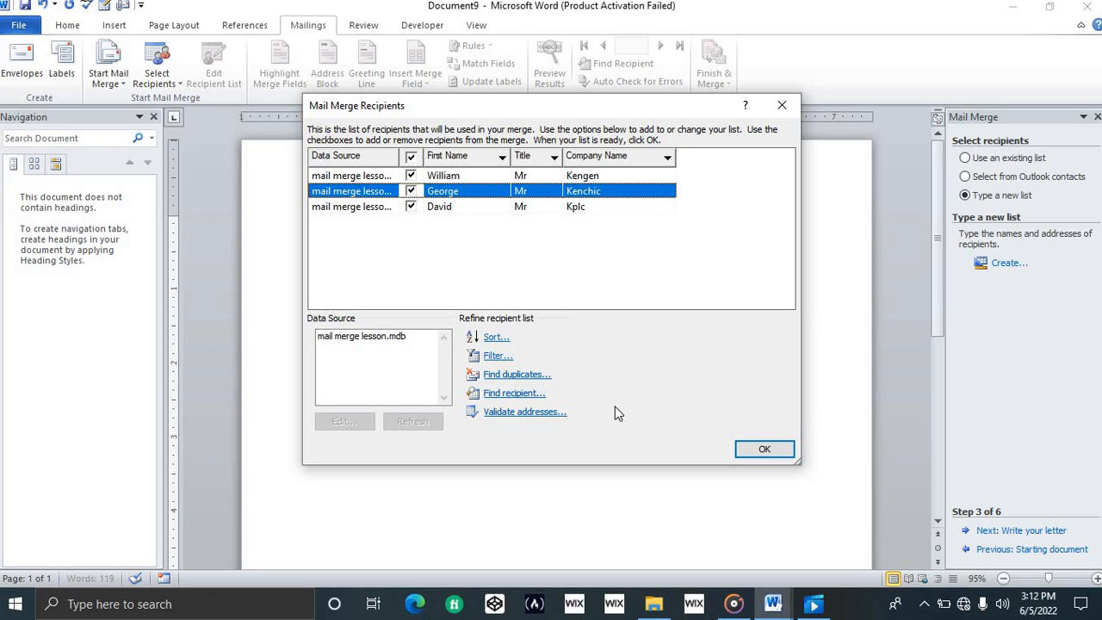
click(764, 450)
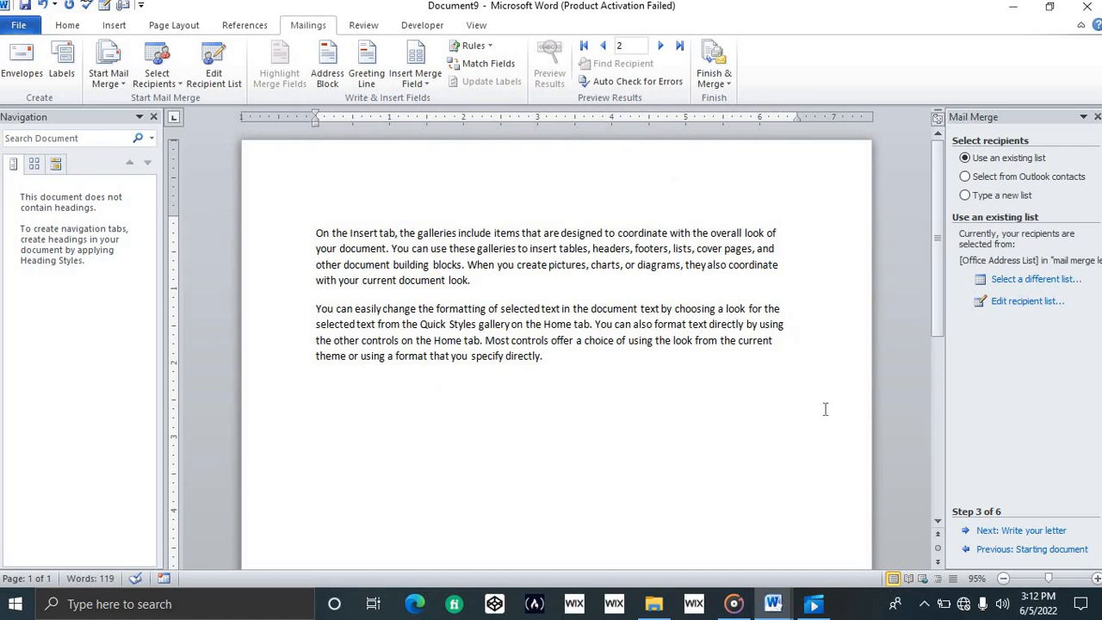
click(1021, 531)
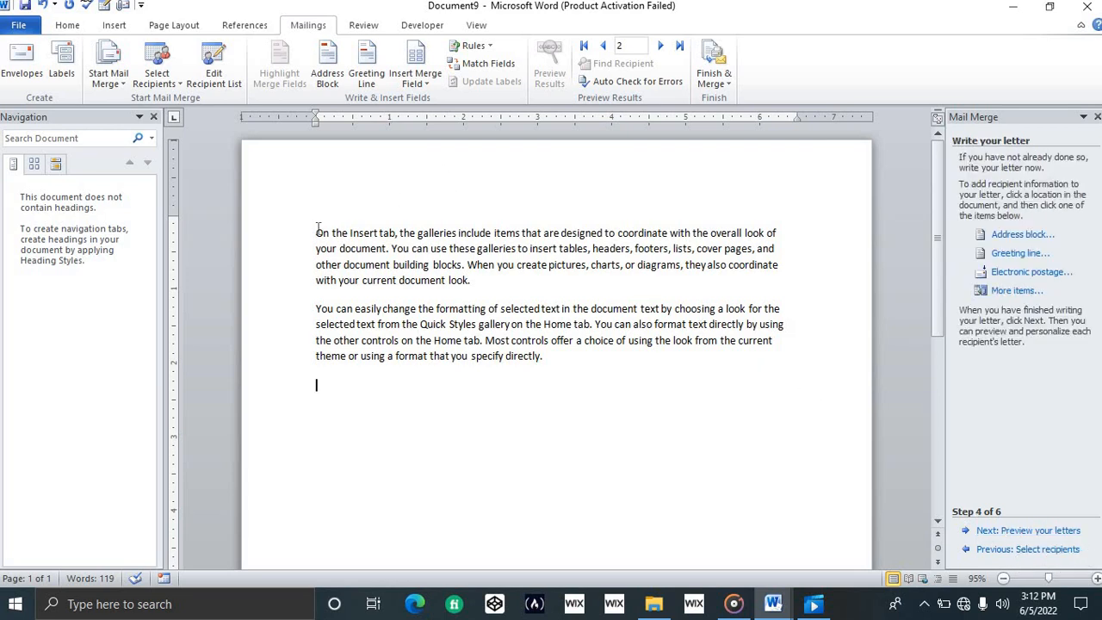
- Insert the Title, First Name and Company Name merge fields on a new line above the first paragraph
key(Return)
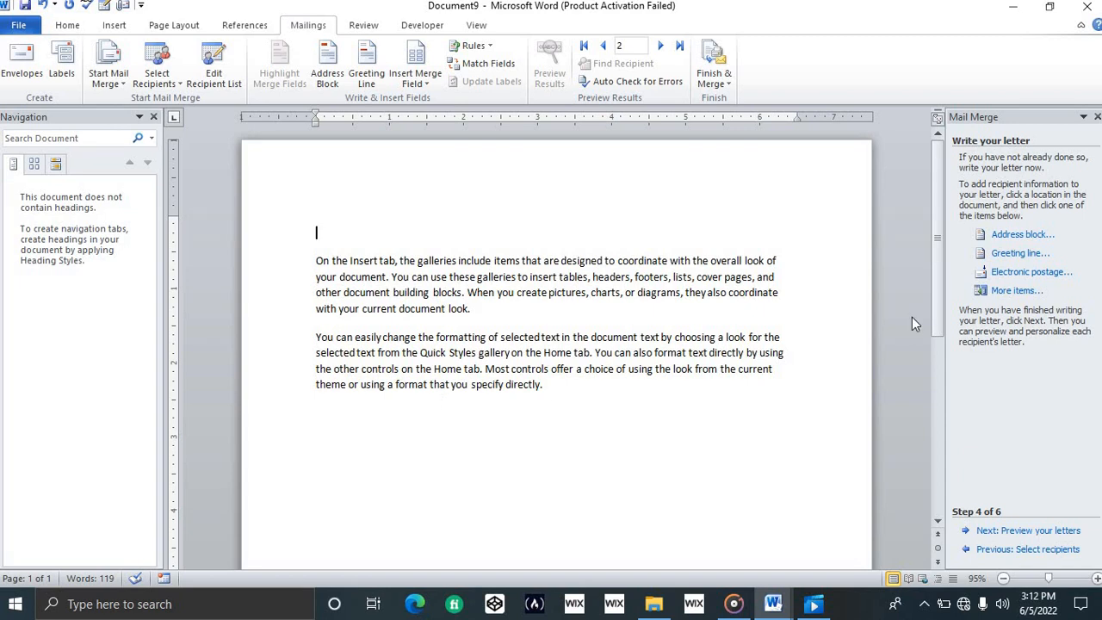
click(1016, 291)
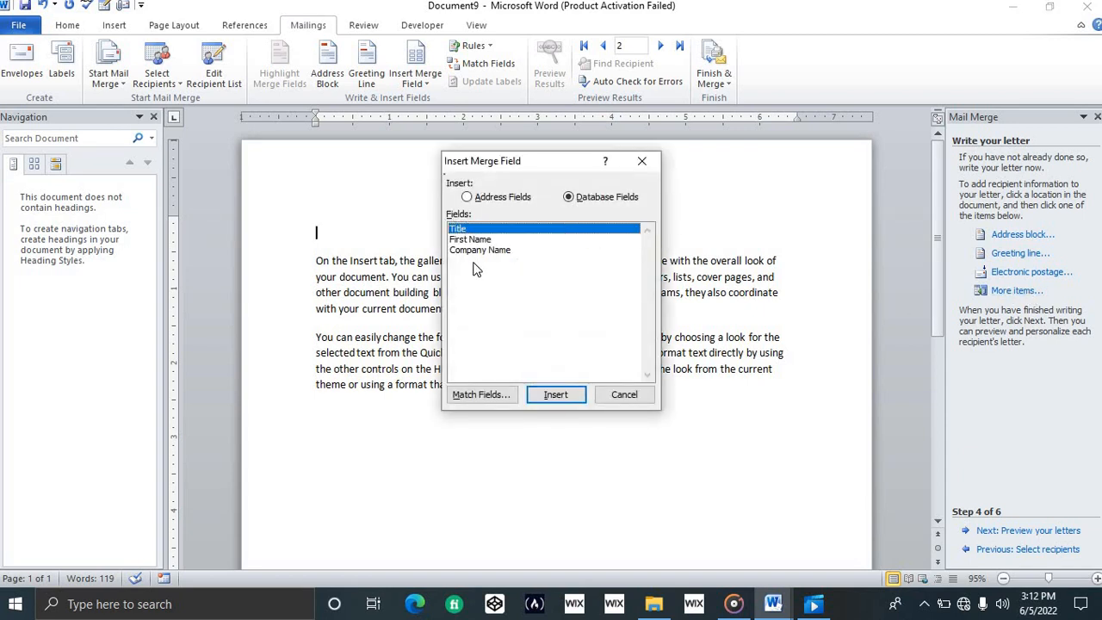
click(555, 395)
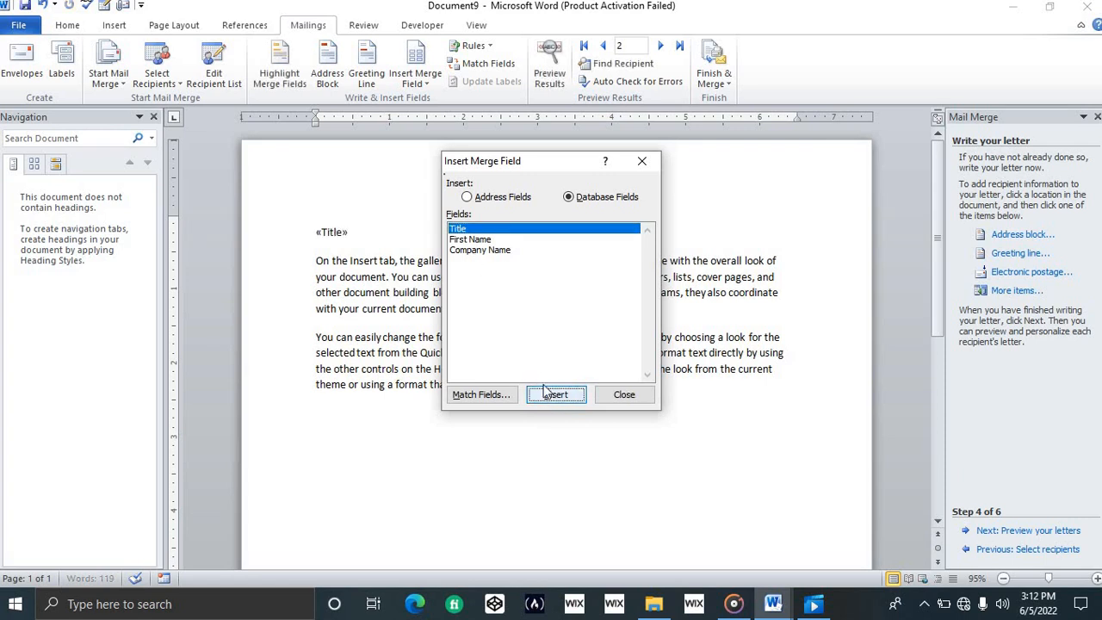
click(504, 240)
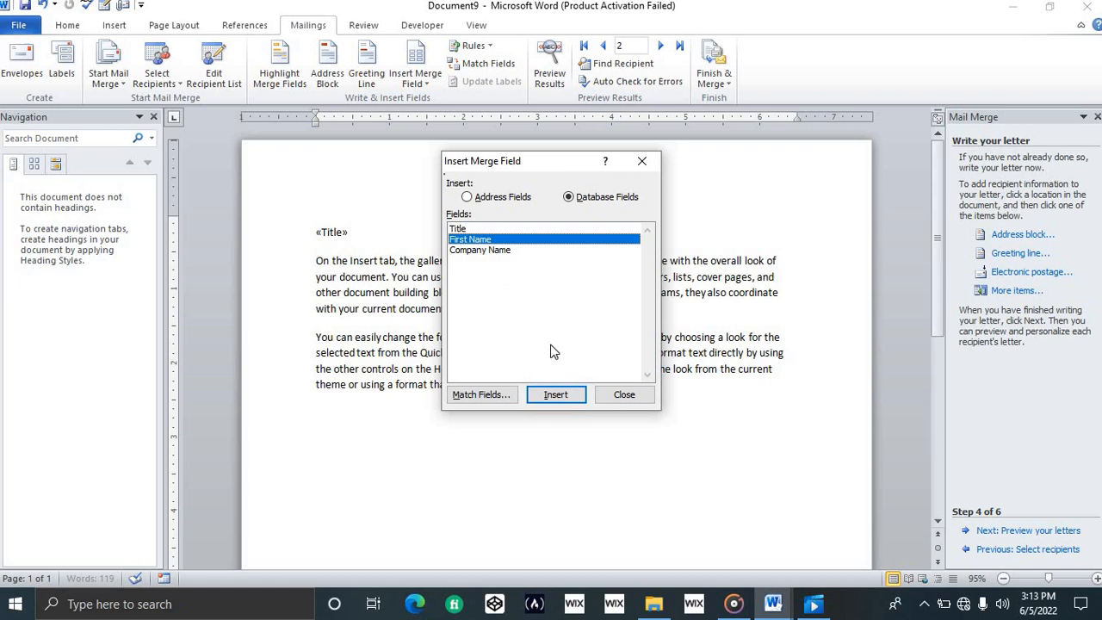
click(555, 395)
click(507, 250)
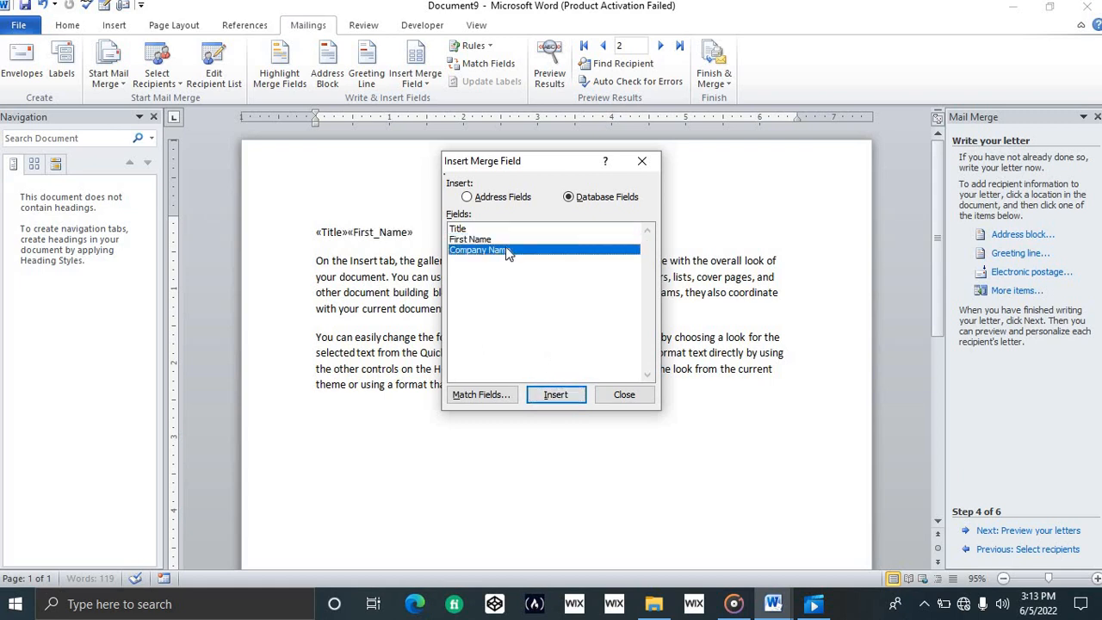
click(551, 394)
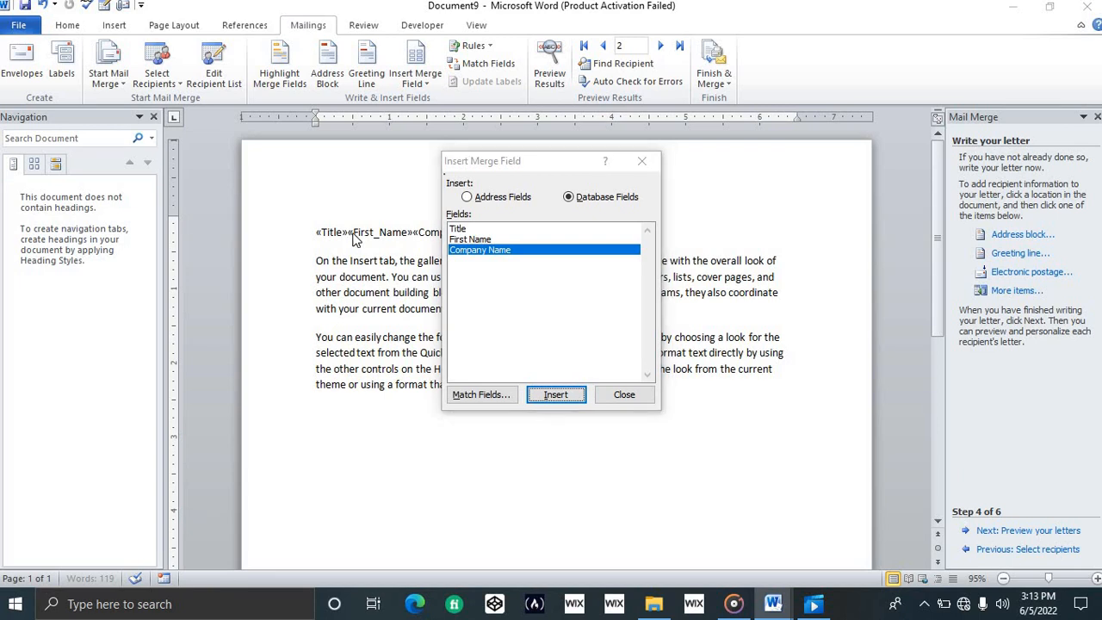
click(618, 394)
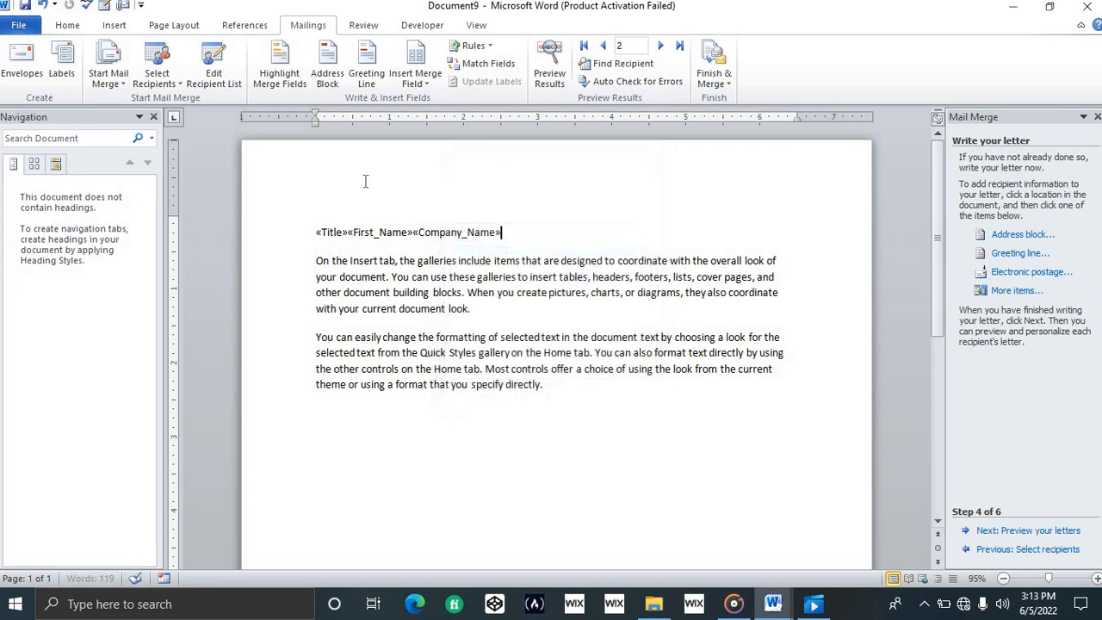
- Add a space between the Title and First Name fields and put the Company Name field on its own line
click(347, 232)
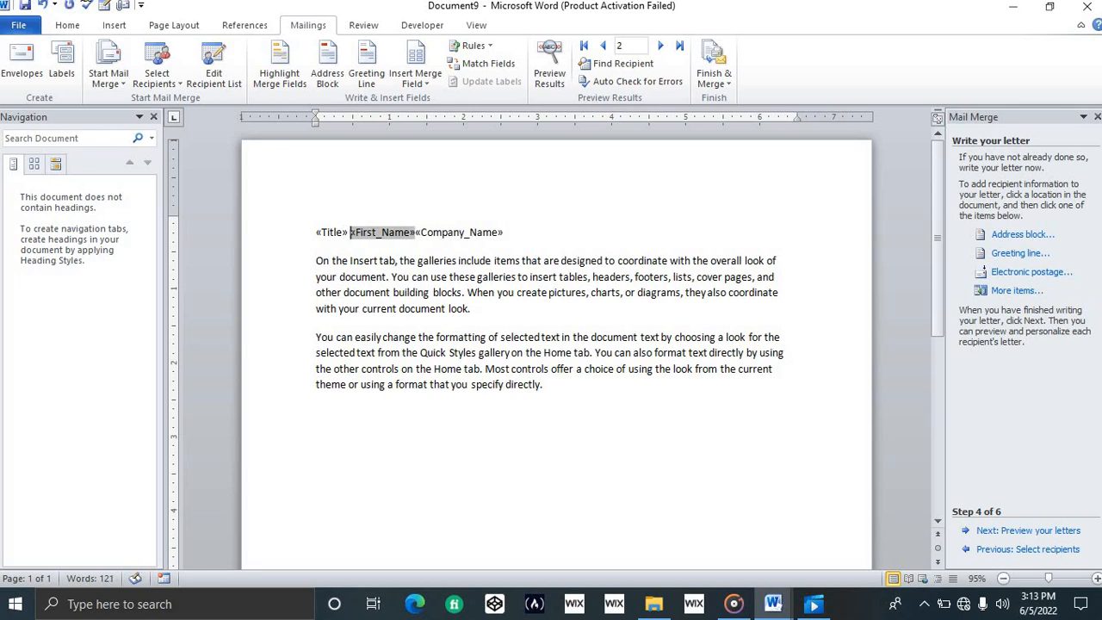
click(417, 235)
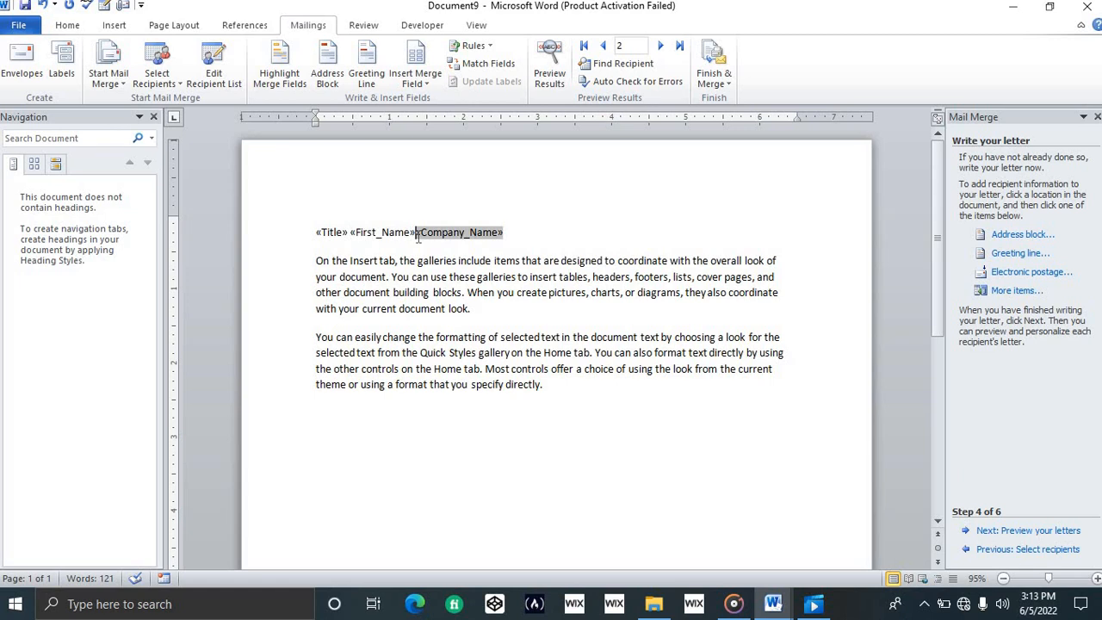
key(Return)
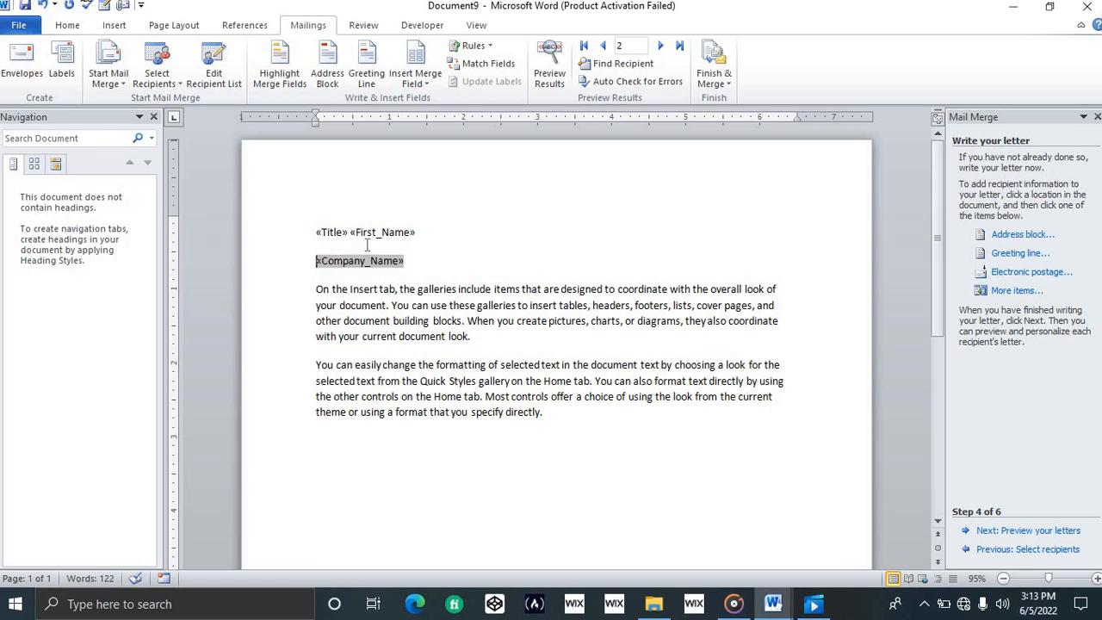
- Preview the letters and complete the merge by generating individual letters for all records in a new document
click(1024, 530)
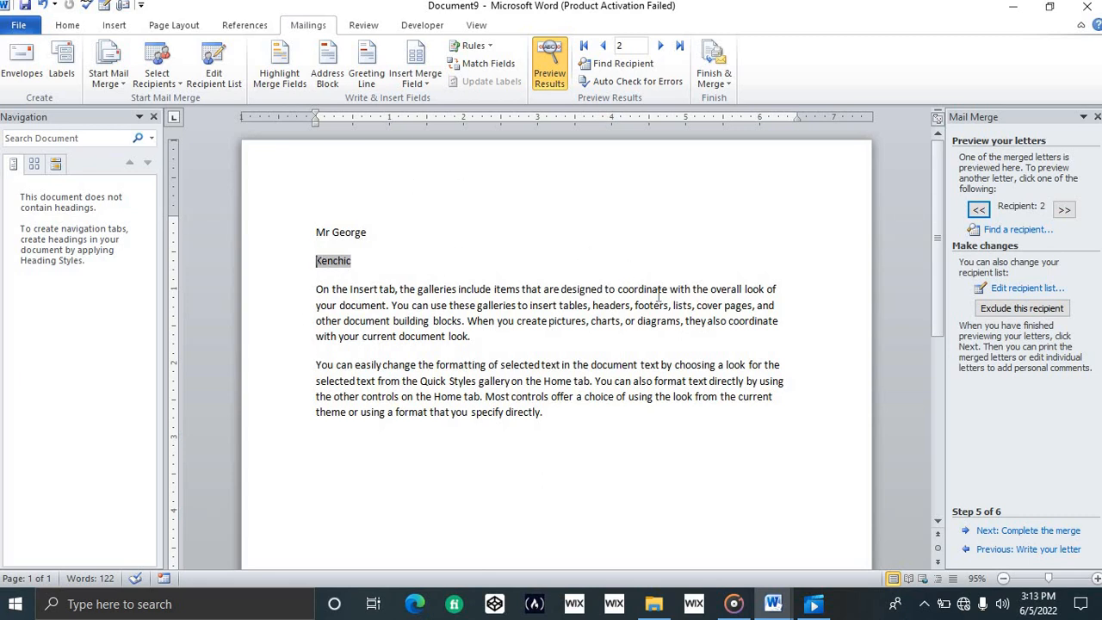
click(1048, 531)
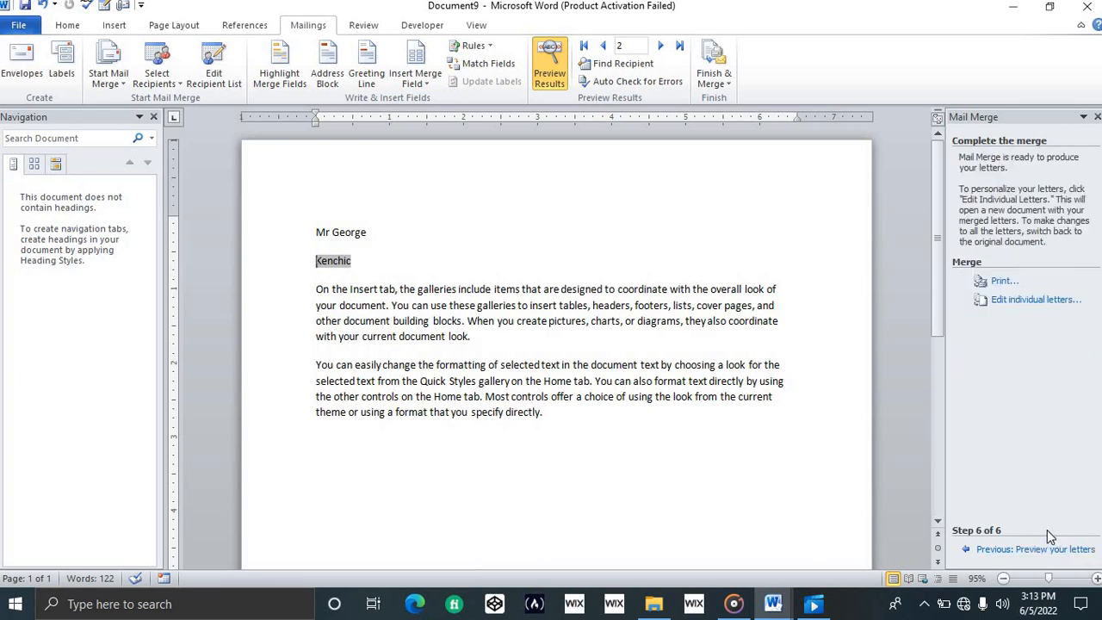
drag(943, 298, 942, 240)
click(1011, 303)
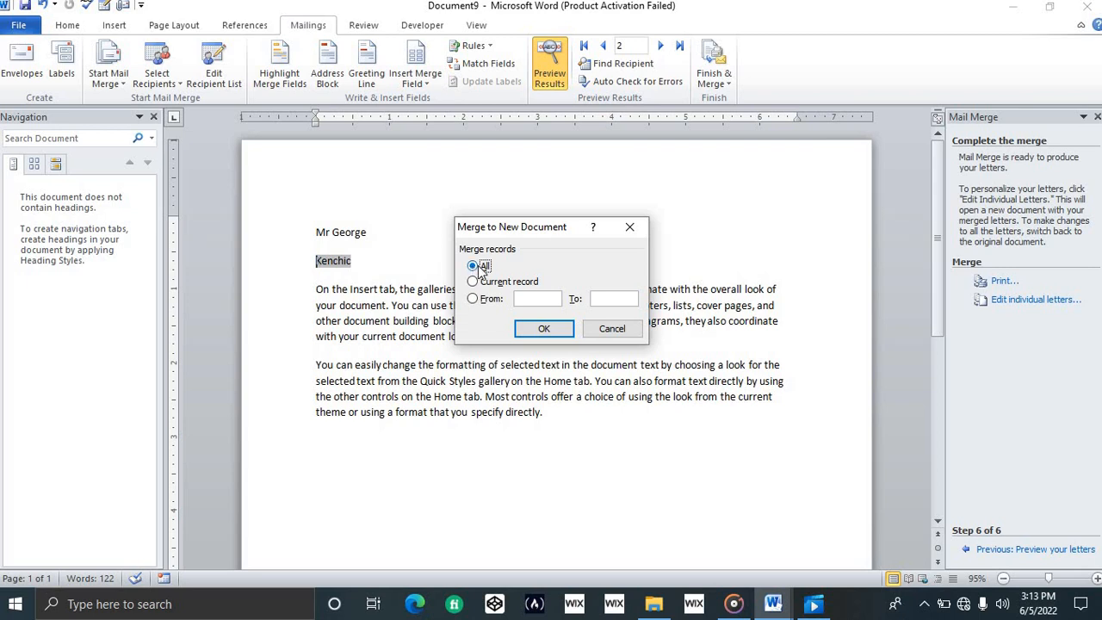
click(545, 329)
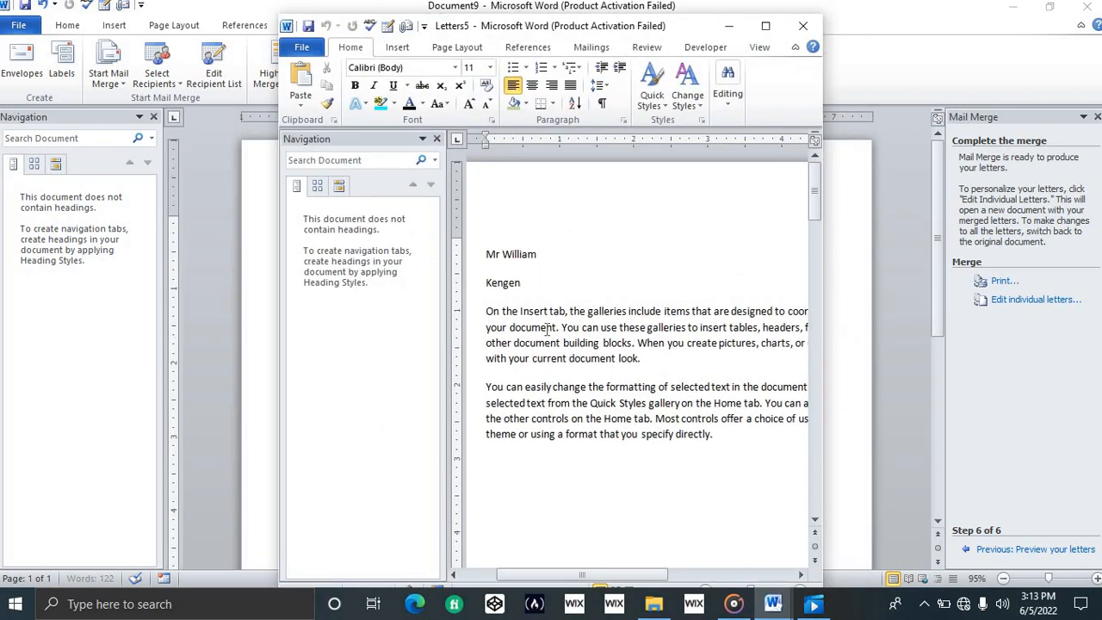
- Maximize the merged letters document and check the recipient details and body text of the letters
click(765, 25)
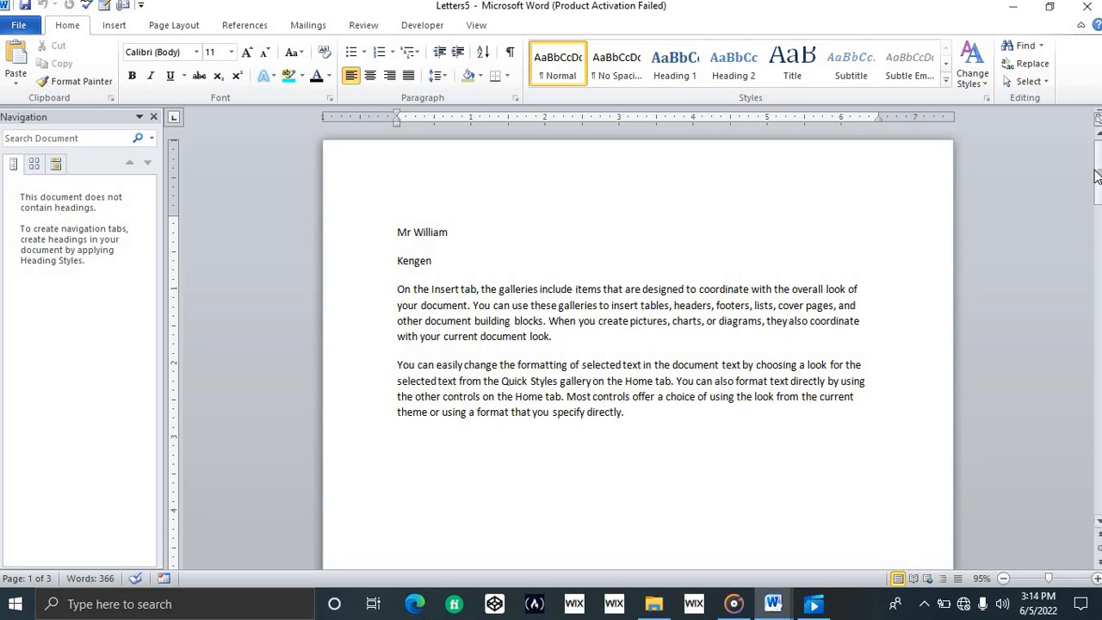
drag(1096, 176, 701, 551)
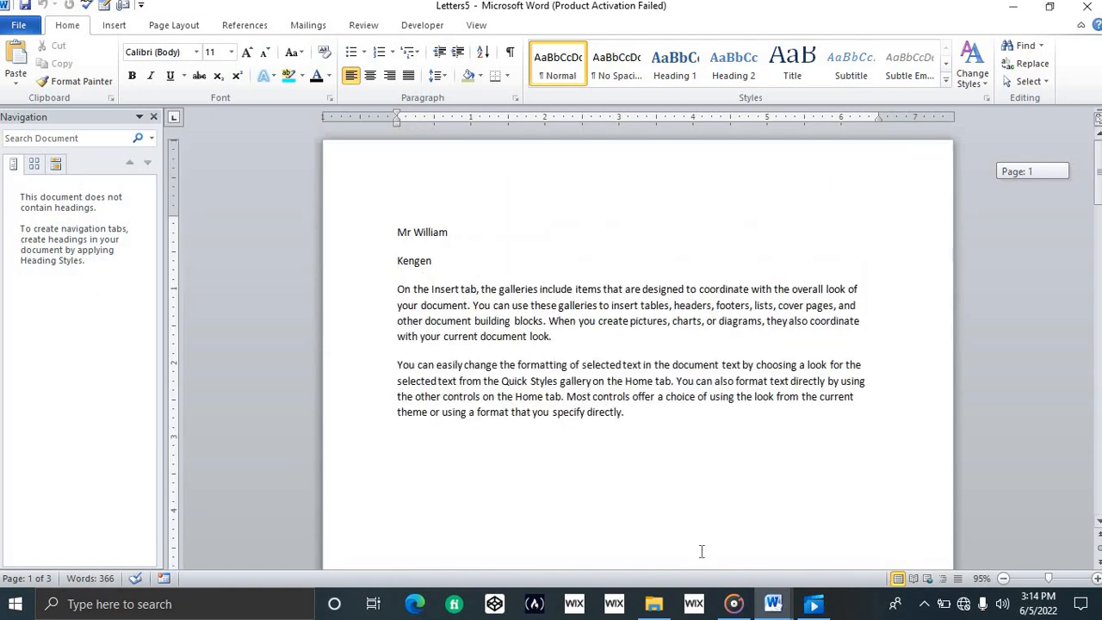
key(ctrl+Home)
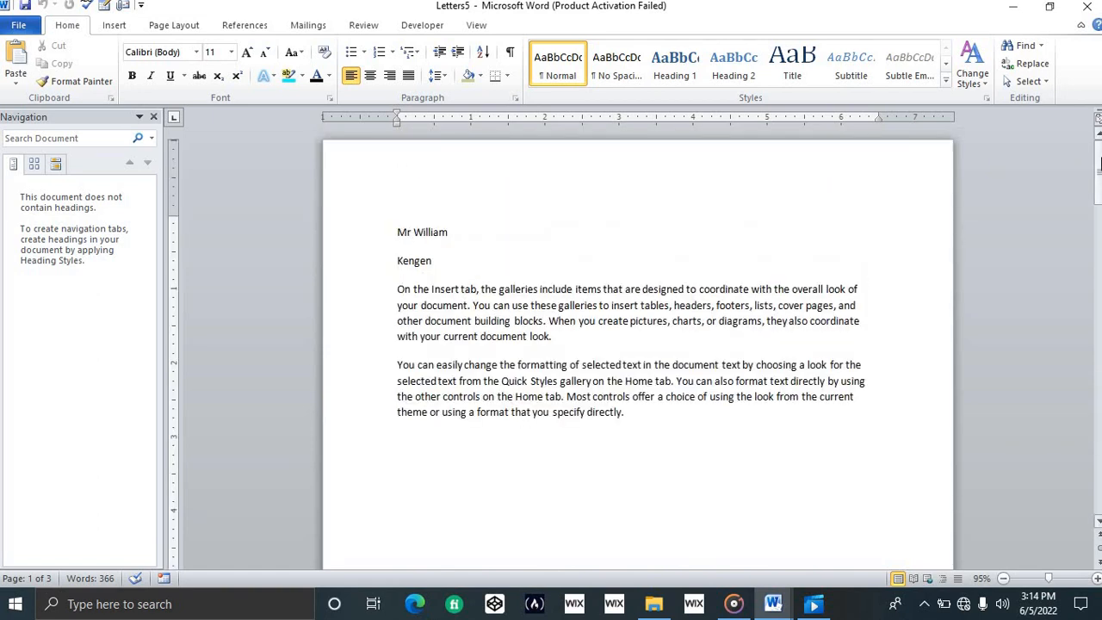
mouse_move(1099, 164)
mouse_down()
mouse_move(1099, 202)
mouse_move(1100, 176)
mouse_up()
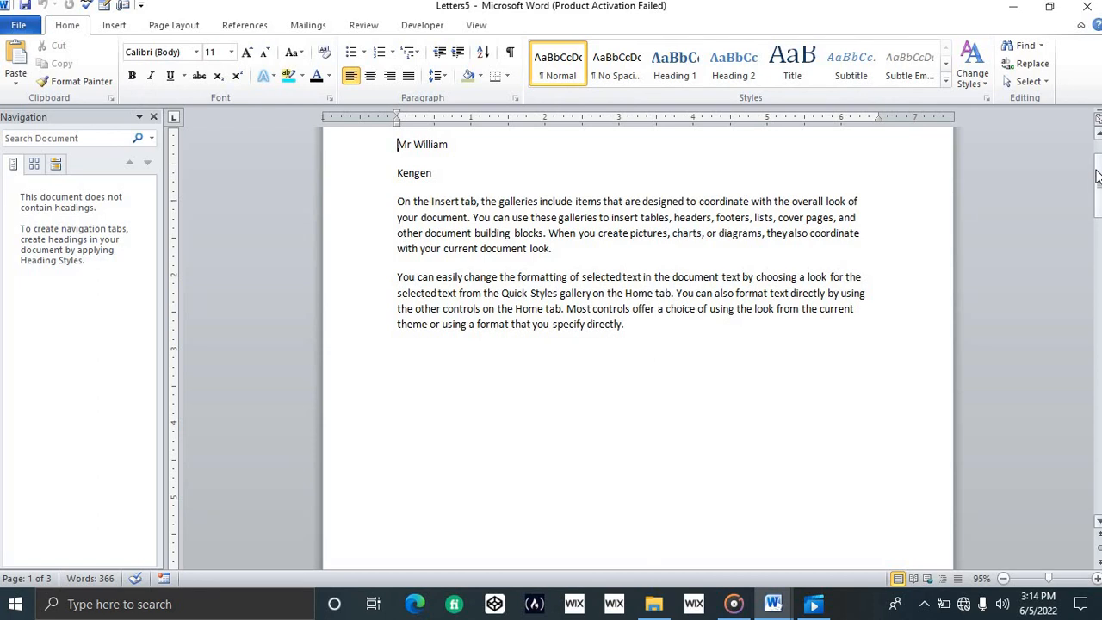
drag(1096, 177, 1096, 152)
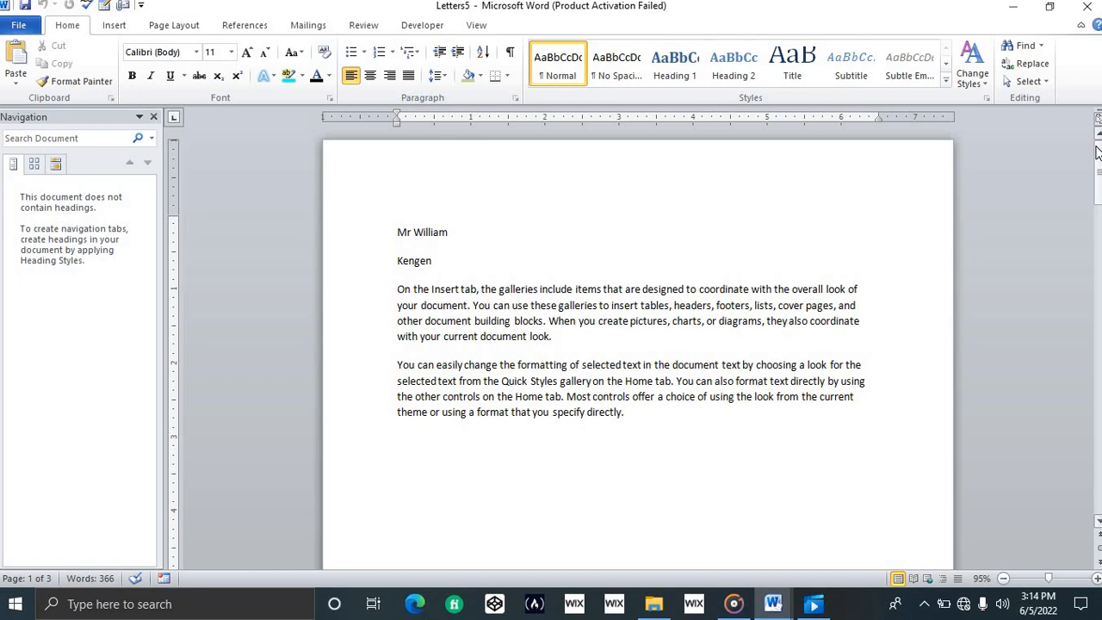
mouse_move(1097, 159)
mouse_down()
mouse_move(1097, 169)
mouse_move(1098, 155)
mouse_up()
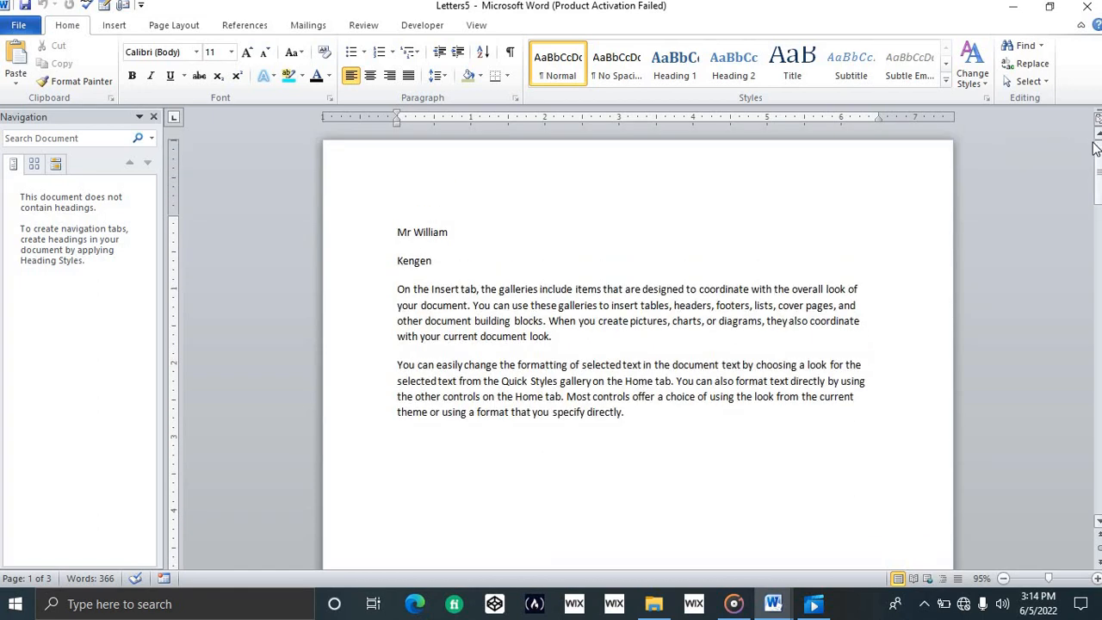